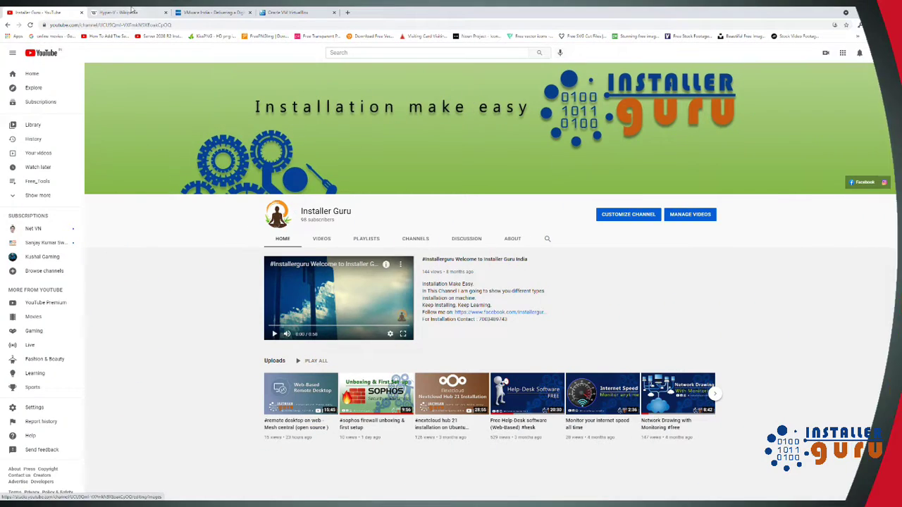
# Step: Switch Chrome to the 'Hyper-V - Wikipedia' tab
pyautogui.click(131, 11)
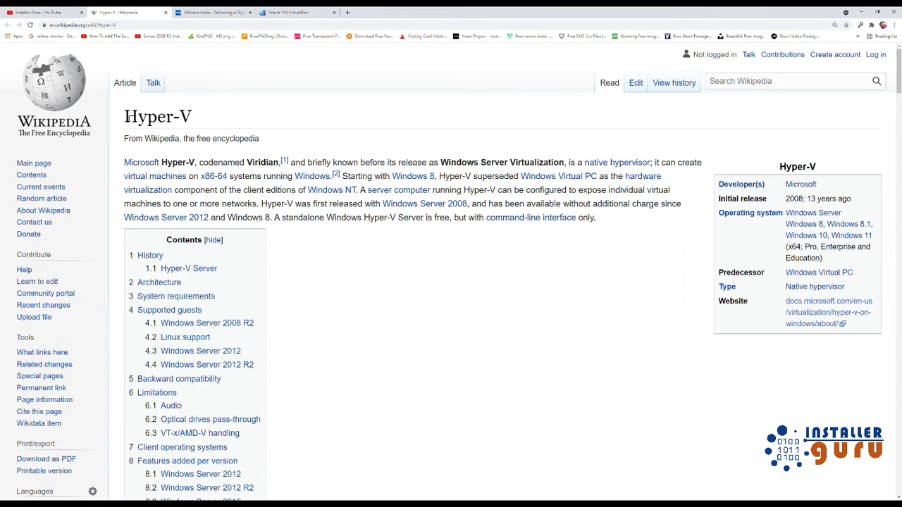
# Step: Highlight the Hyper-V article title, view the VMware and VirtualBox pages, then return to Hyper-V
pyautogui.moveTo(127, 116); pyautogui.dragTo(208, 119)
pyautogui.click(215, 12)
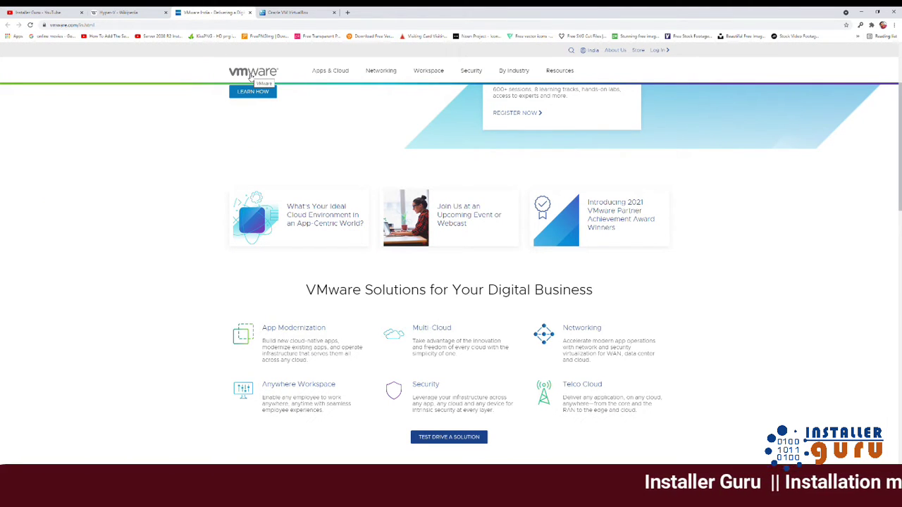
pyautogui.click(289, 12)
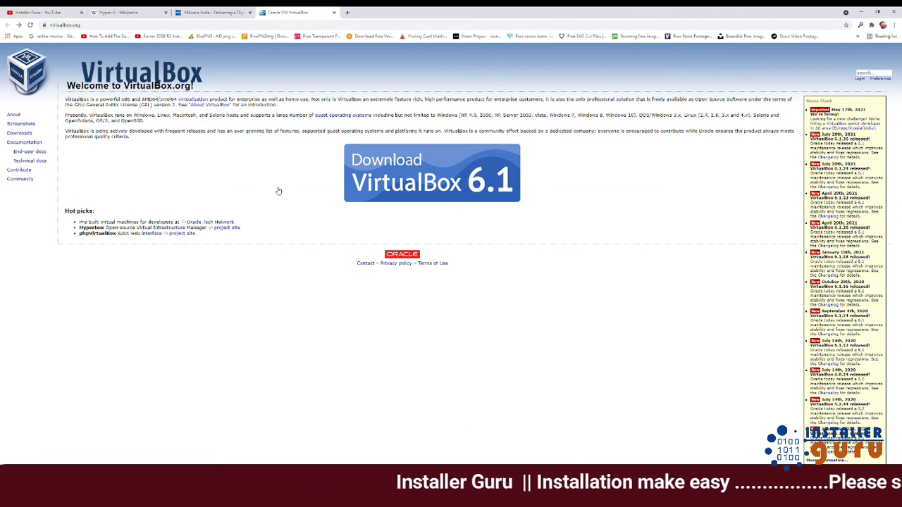
pyautogui.click(215, 12)
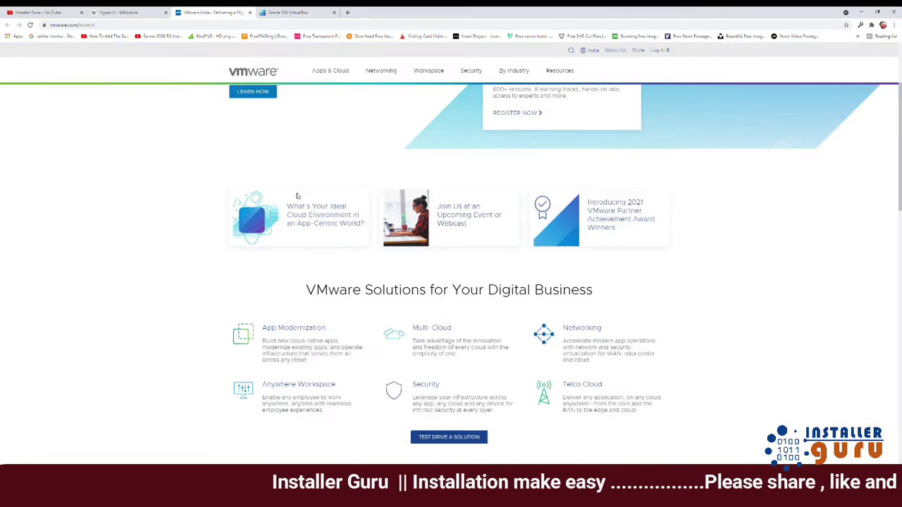
pyautogui.click(139, 12)
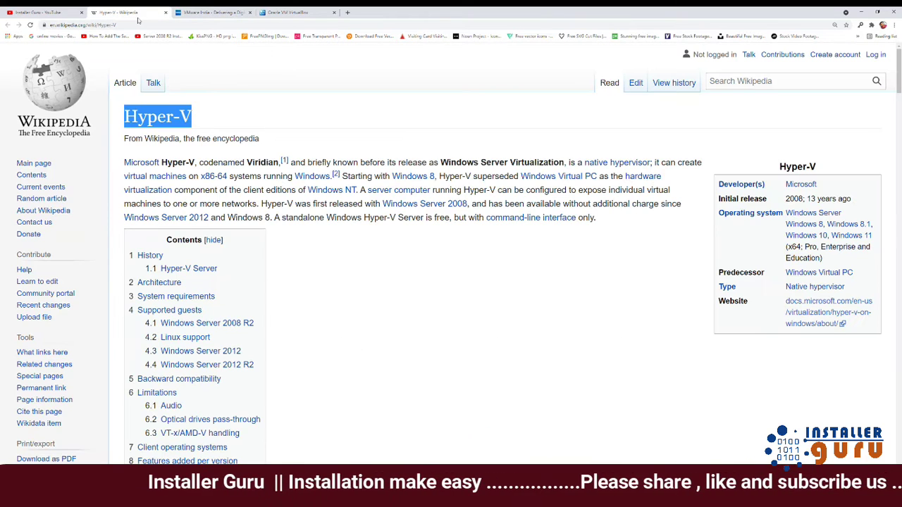
pyautogui.click(340, 289)
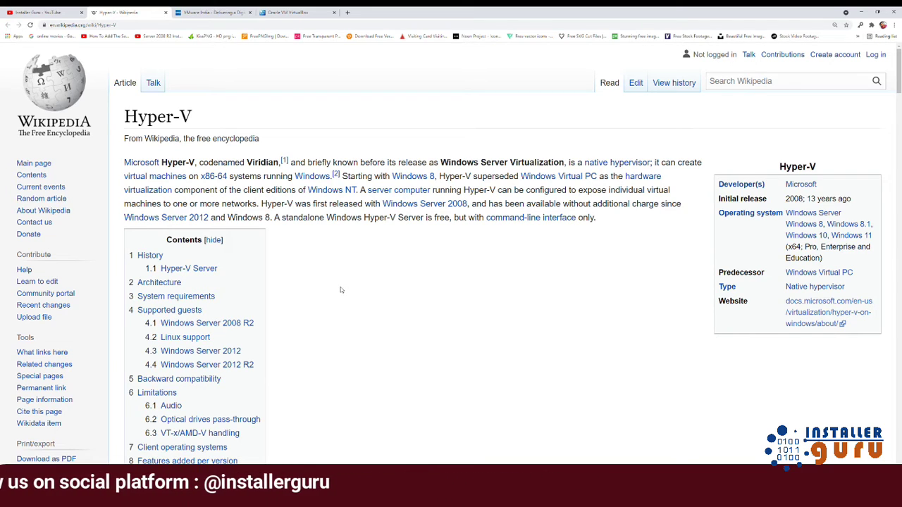
# Step: Recheck the VirtualBox and VMware pages, go back to the Hyper-V article, and open Start
pyautogui.click(315, 14)
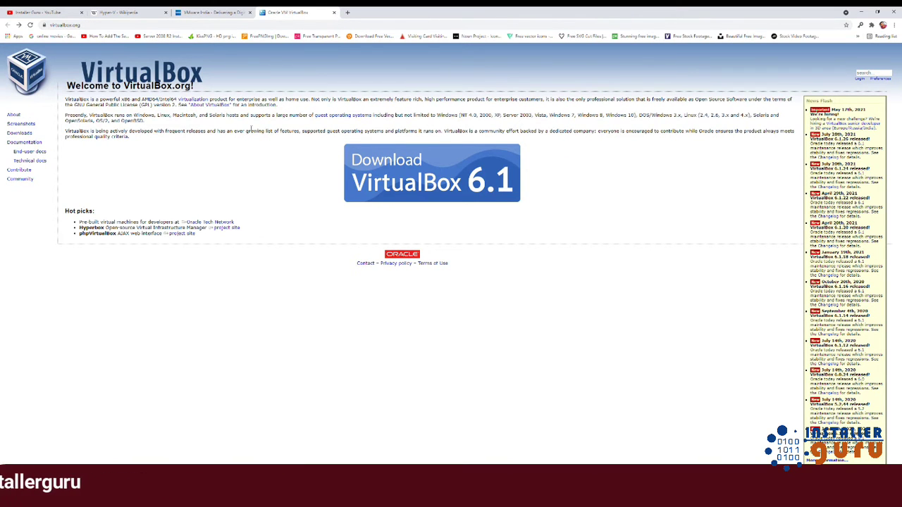
pyautogui.click(216, 13)
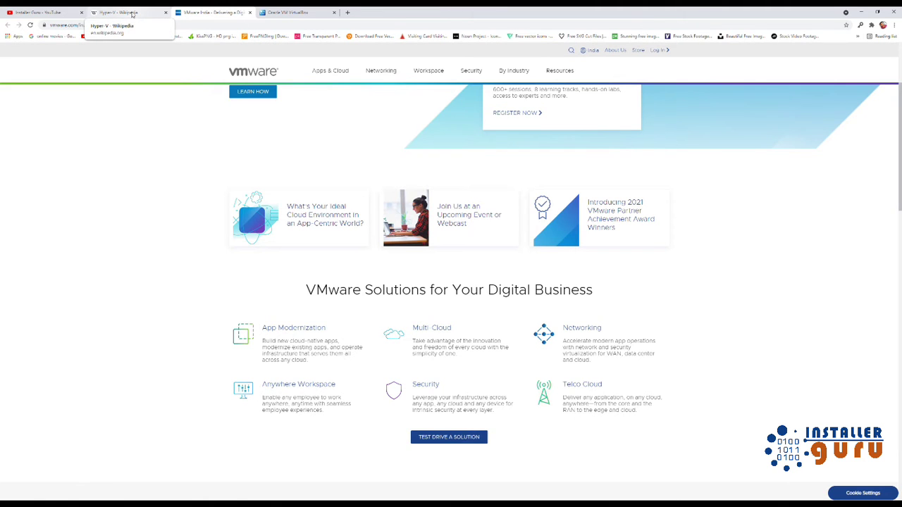
pyautogui.click(133, 14)
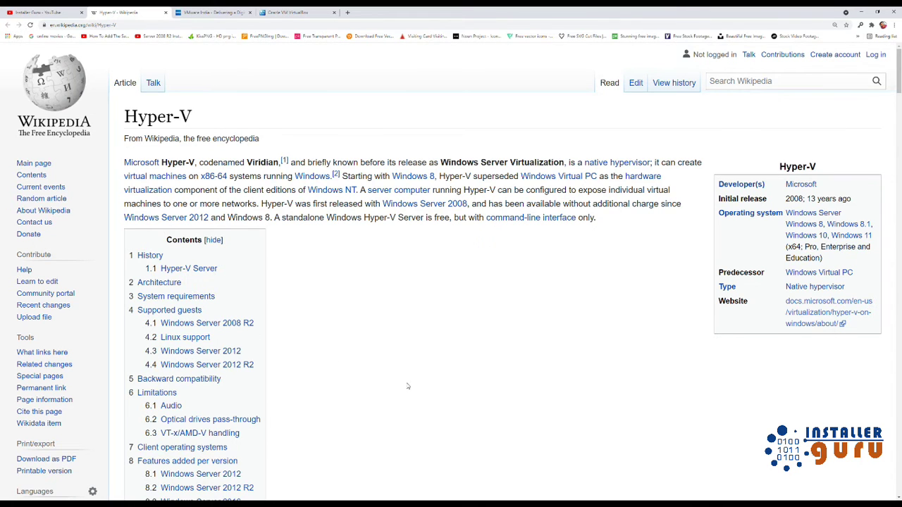
pyautogui.press('super')
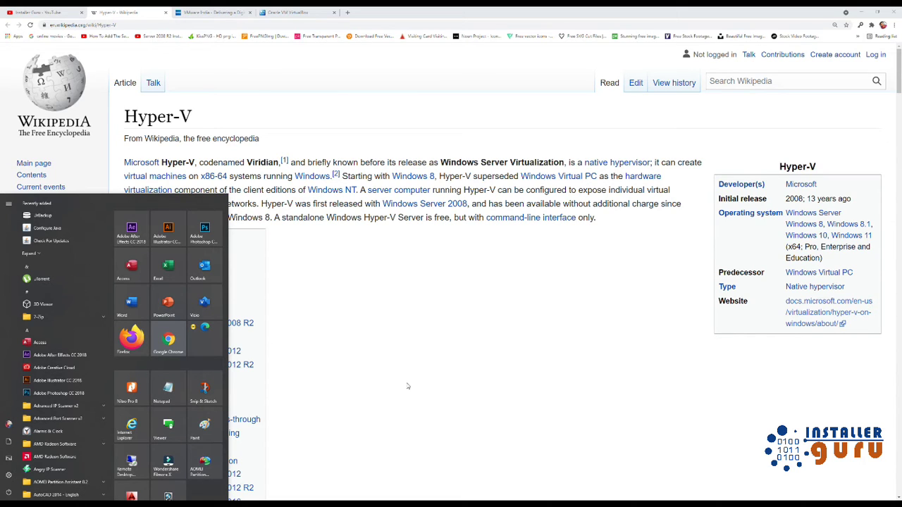
# Step: Search 'hyperv' and enable Hyper-V with its Management Tools and Platform in Windows Features
pyautogui.write('h')
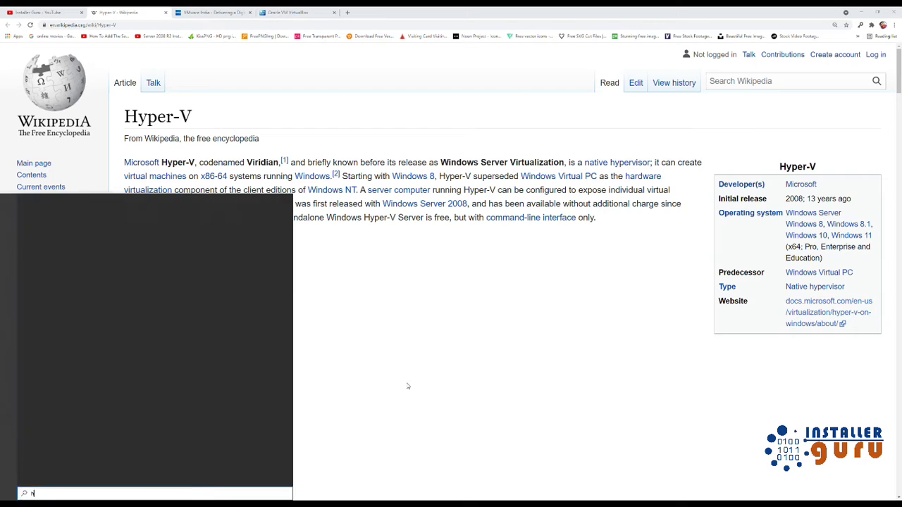
pyautogui.write('yperv')
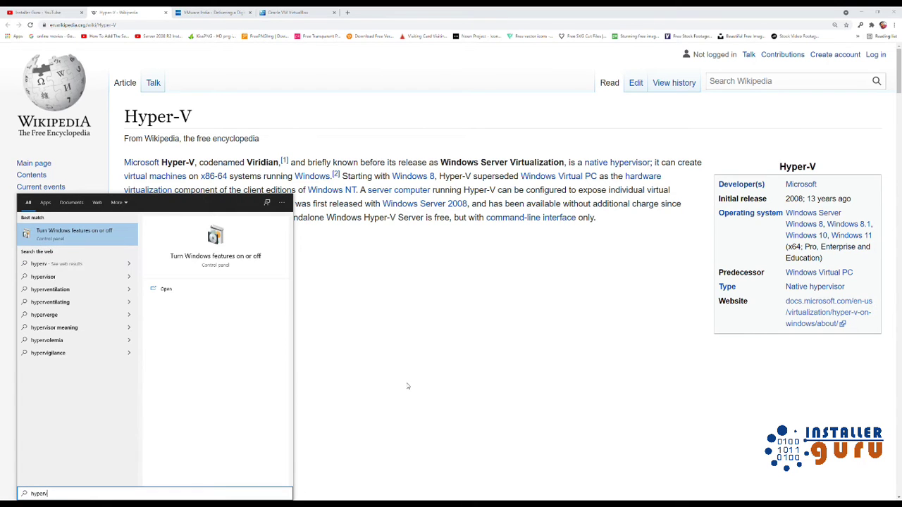
pyautogui.click(215, 257)
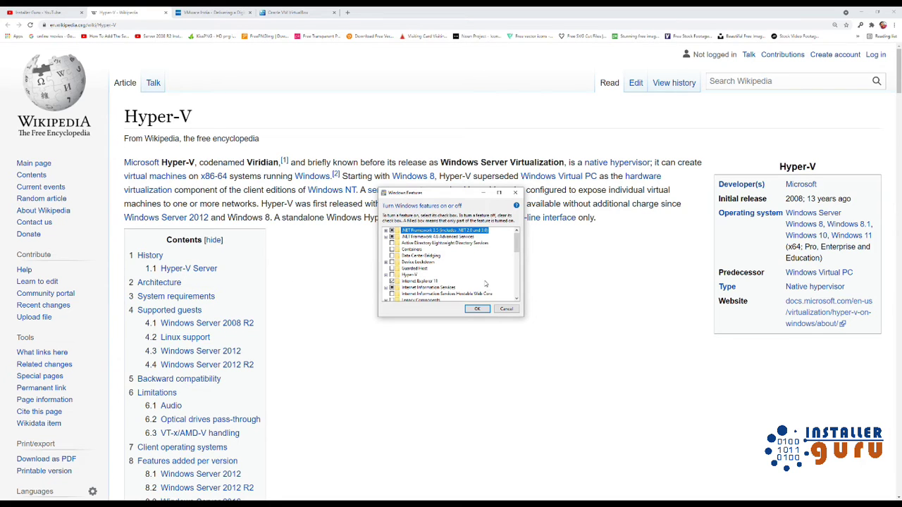
pyautogui.click(392, 275)
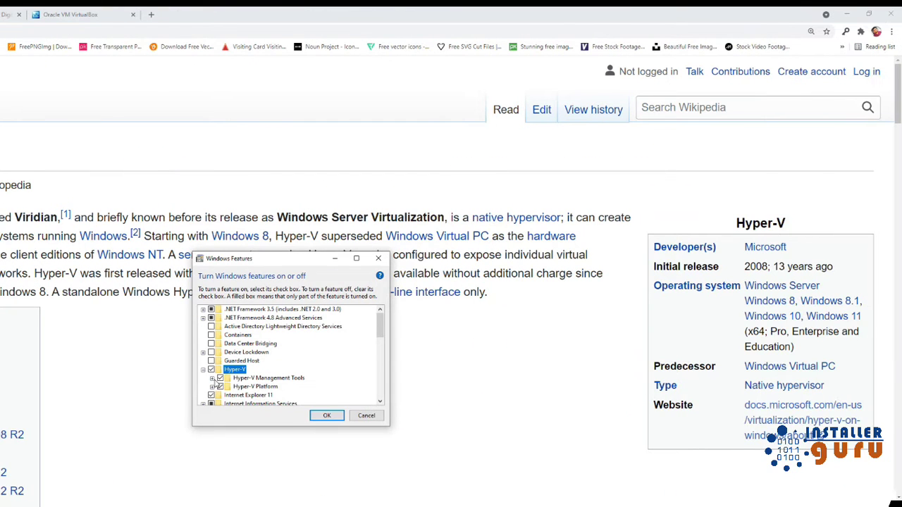
pyautogui.click(212, 378)
pyautogui.click(212, 395)
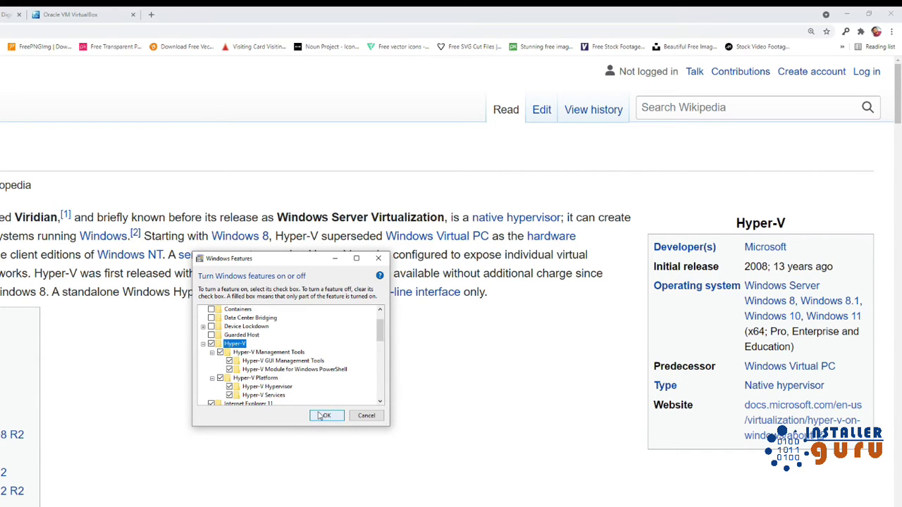
pyautogui.click(321, 416)
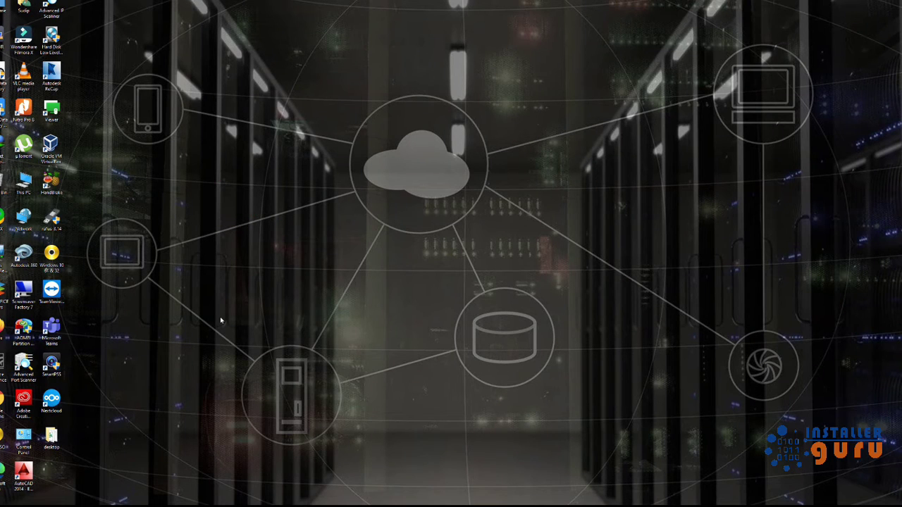
# Step: Search 'hype' from the Start menu and launch Hyper-V Manager
pyautogui.press('super')
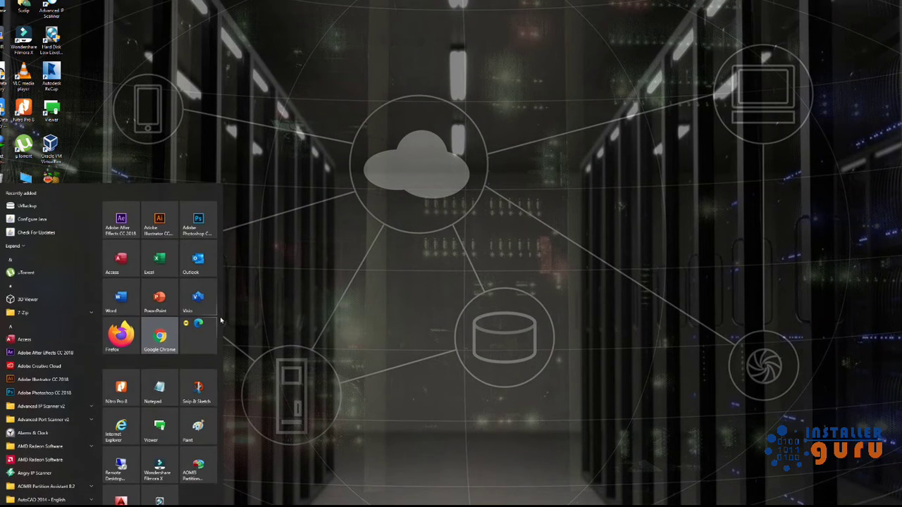
pyautogui.write('hyper')
pyautogui.press('Return')
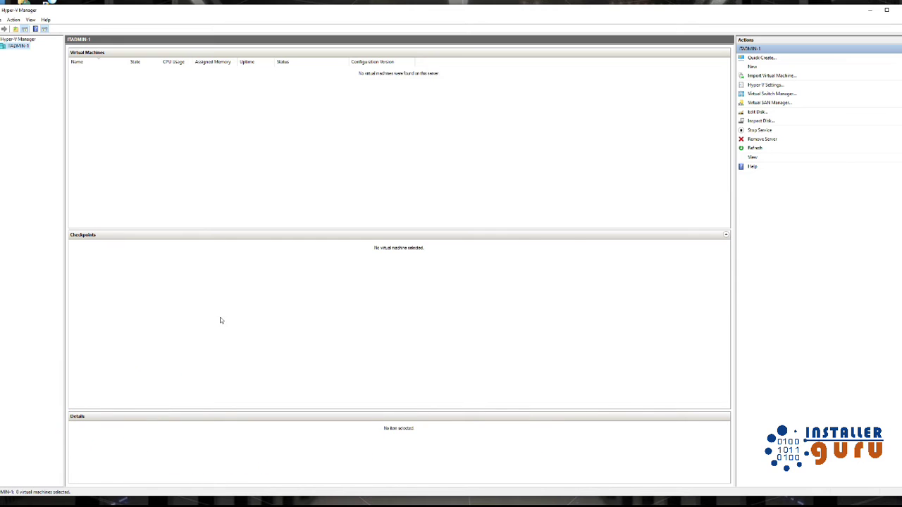
pyautogui.click(752, 96)
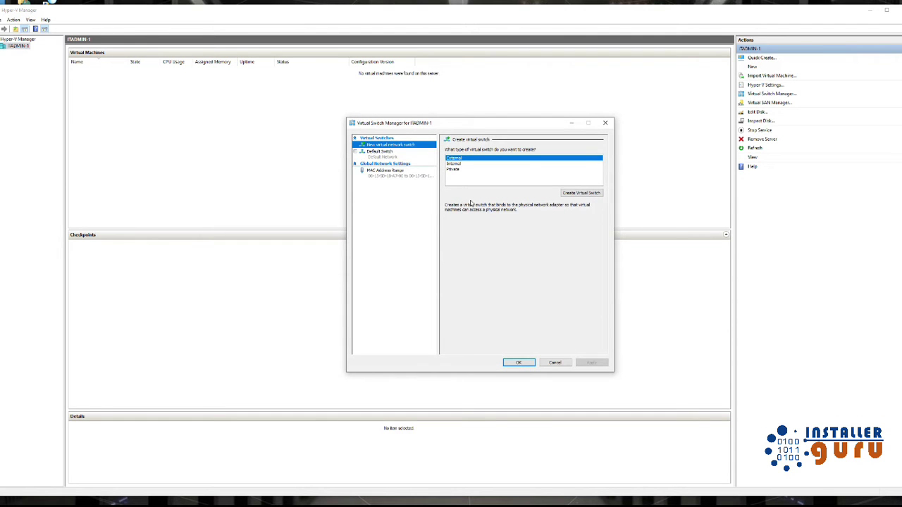
pyautogui.click(389, 157)
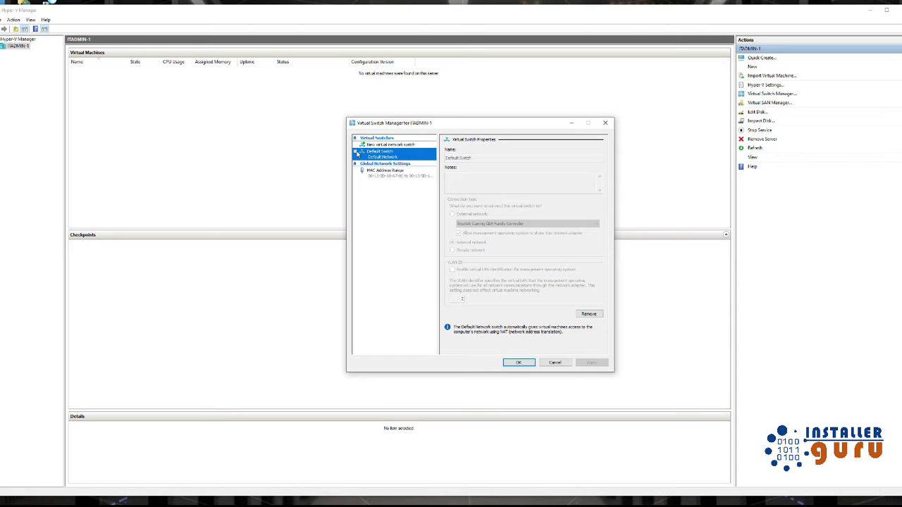
pyautogui.click(357, 152)
pyautogui.click(380, 164)
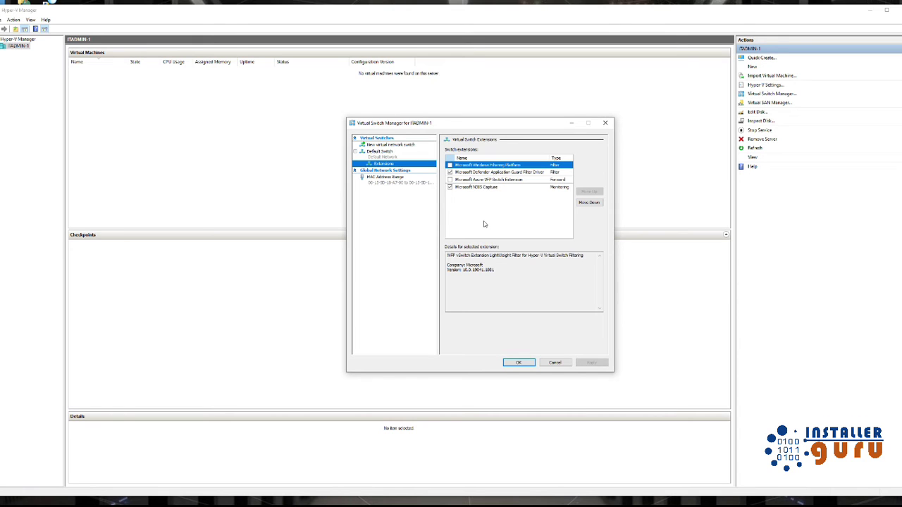
pyautogui.click(387, 157)
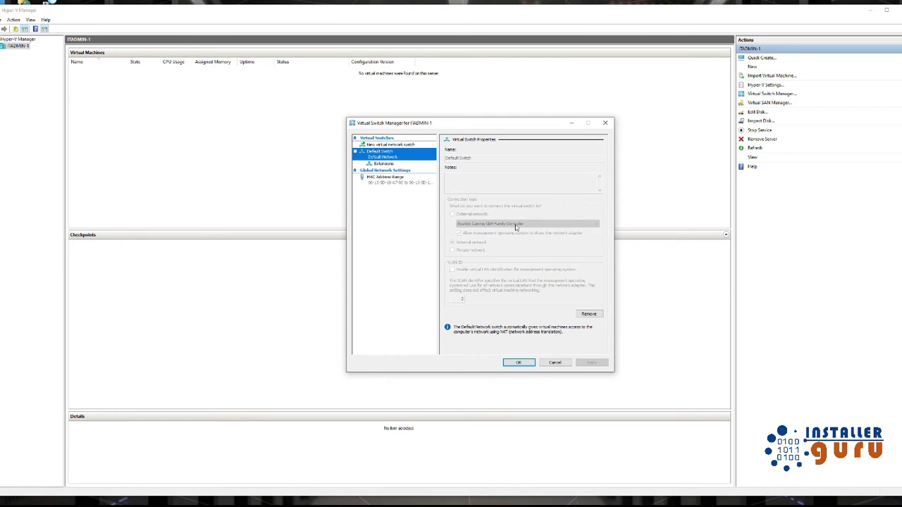
pyautogui.click(556, 362)
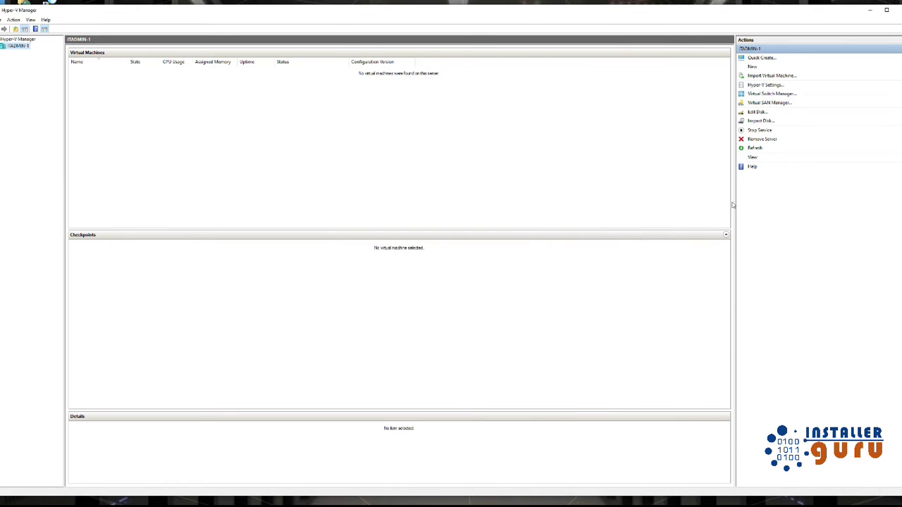
pyautogui.click(772, 95)
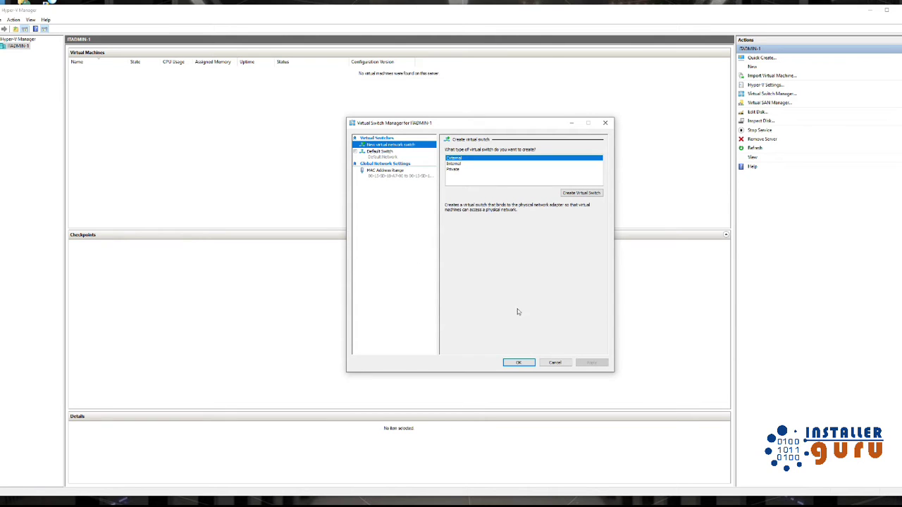
pyautogui.click(554, 362)
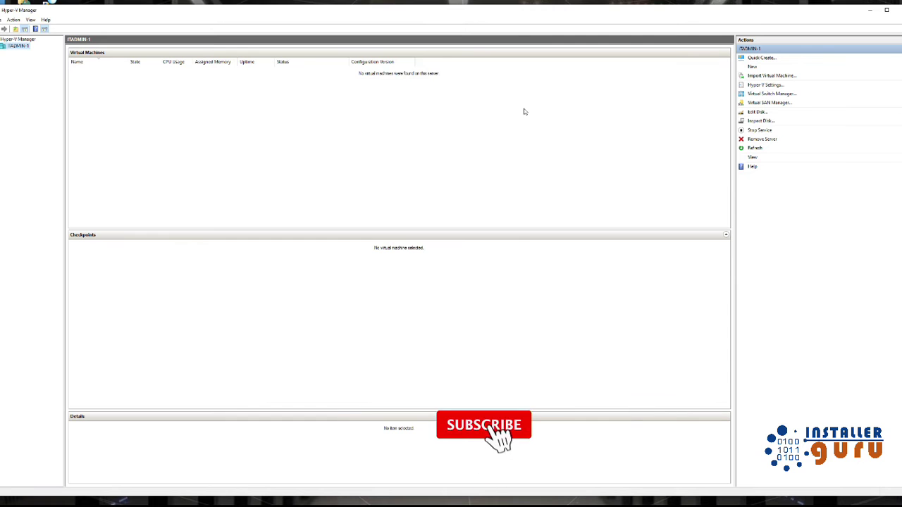
# Step: Open the New Virtual Machine Wizard from the ITADMIN-1 host and pass Before You Begin
pyautogui.click(751, 66)
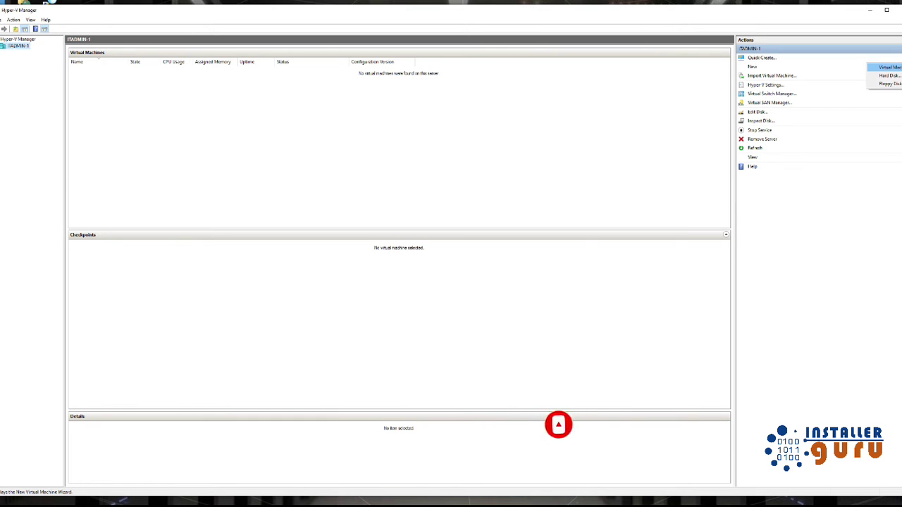
pyautogui.click(889, 67)
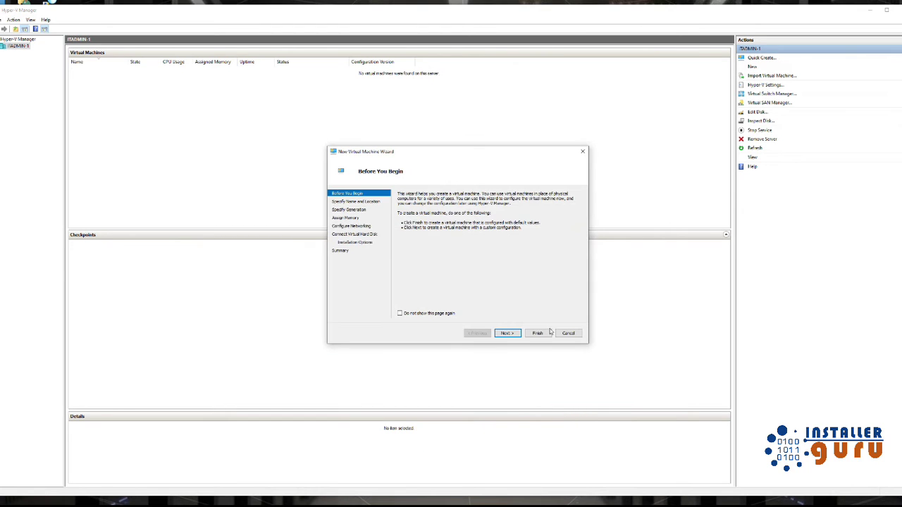
pyautogui.click(567, 334)
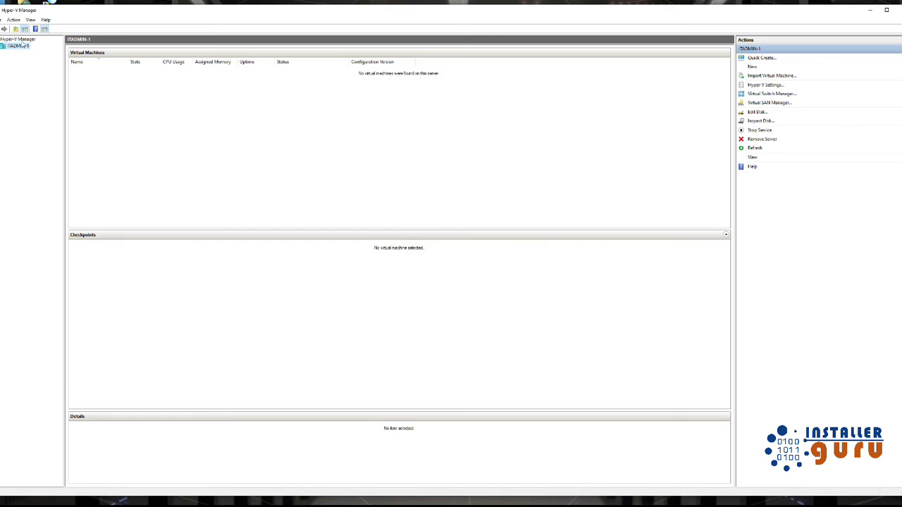
pyautogui.rightClick(24, 49)
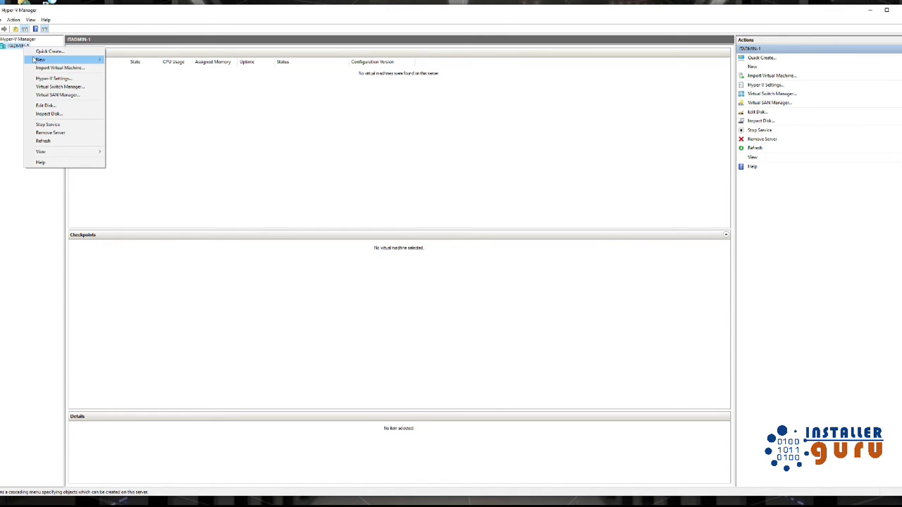
pyautogui.moveTo(43, 60)
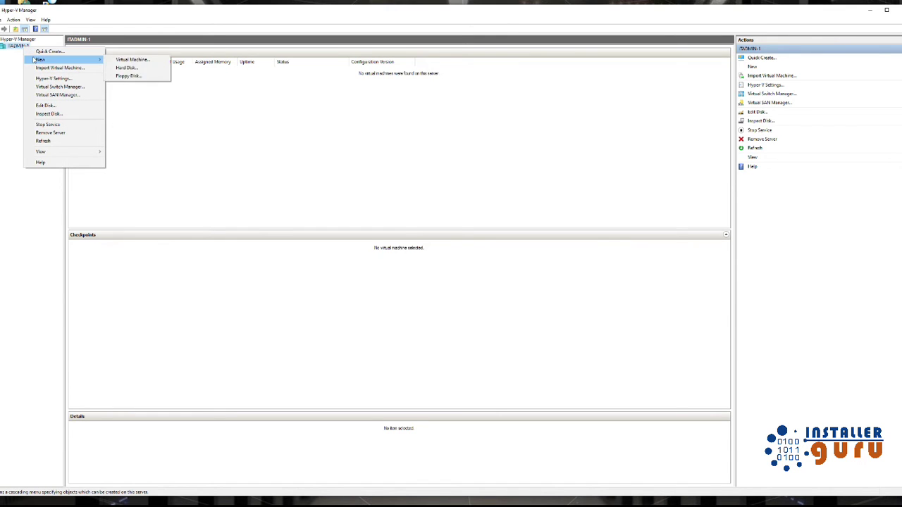
pyautogui.click(131, 60)
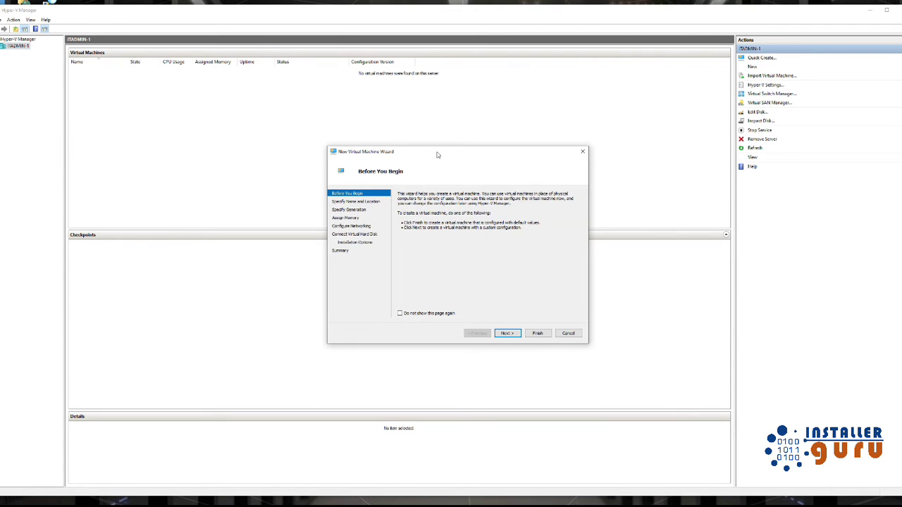
pyautogui.moveTo(437, 155); pyautogui.dragTo(352, 148)
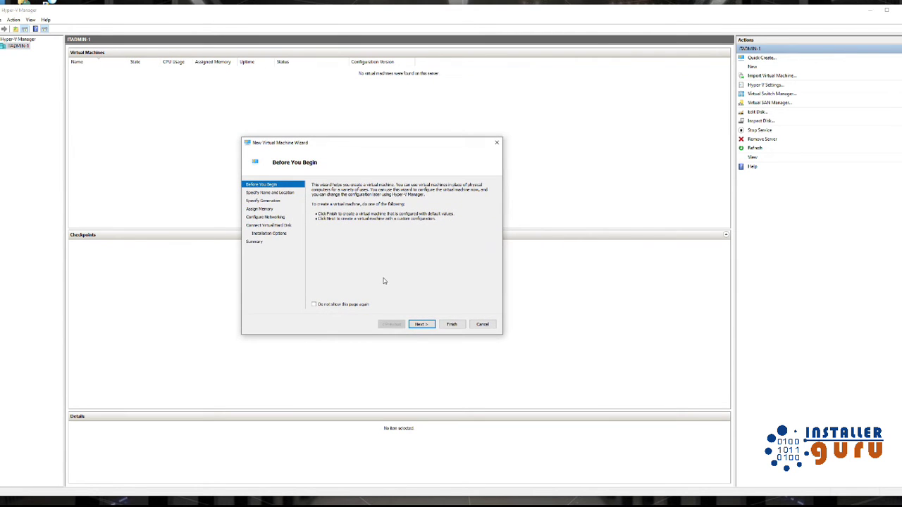
pyautogui.click(420, 324)
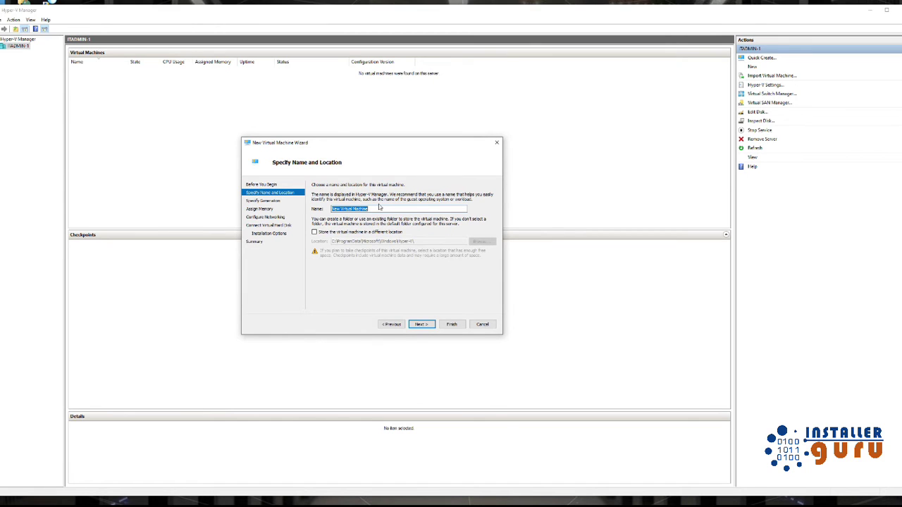
# Step: Name the machine 'Windows server' and browse to the Virtual Servers (D:) drive for storage
pyautogui.write('Windows server')
pyautogui.click(363, 233)
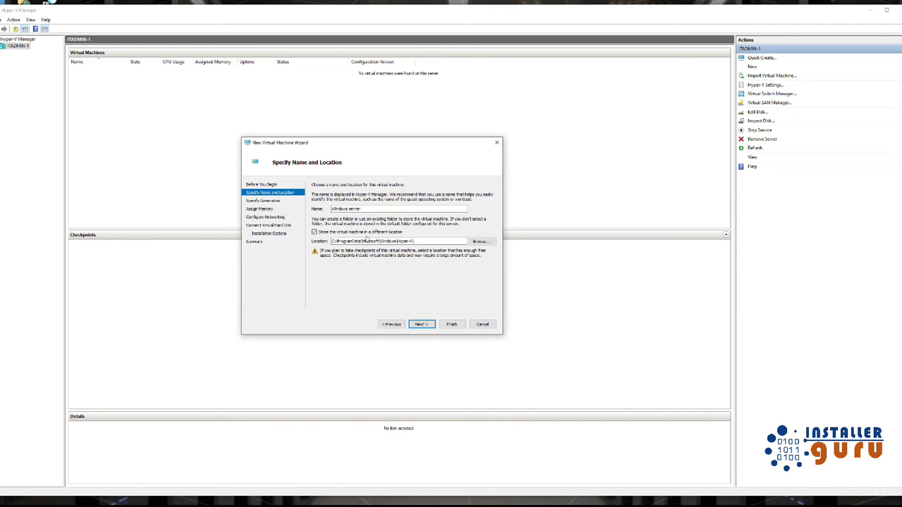
pyautogui.click(480, 242)
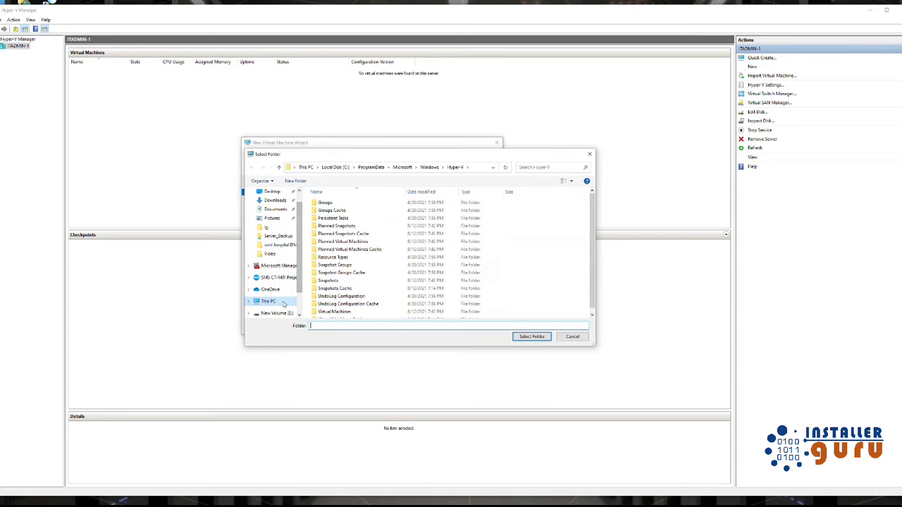
pyautogui.click(283, 303)
pyautogui.doubleClick(530, 285)
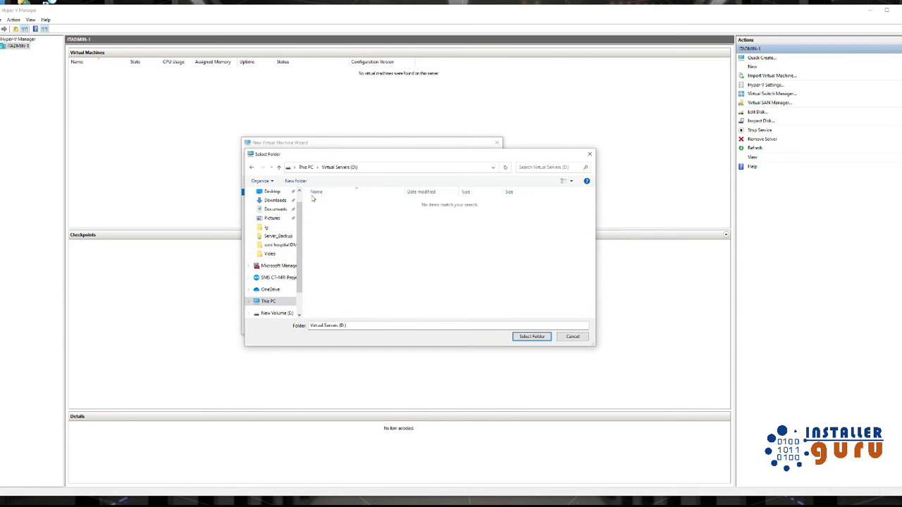
# Step: Create and select a new D:\Windows server folder as the machine's location, then continue
pyautogui.click(296, 181)
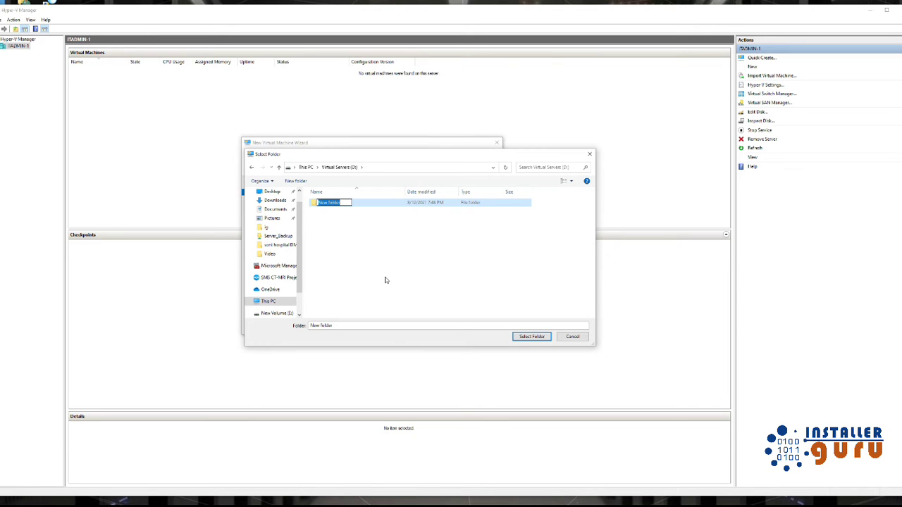
pyautogui.write('Windows server')
pyautogui.press('Return')
pyautogui.press('Return')
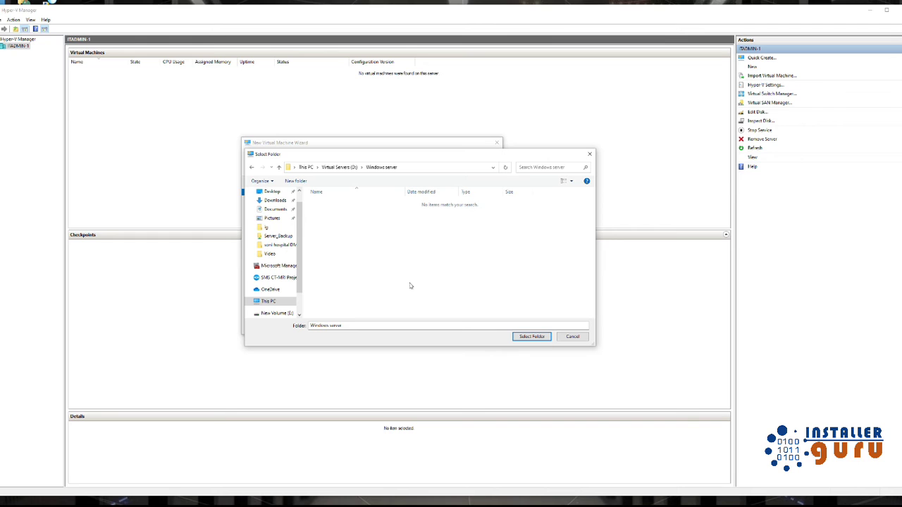
pyautogui.click(531, 337)
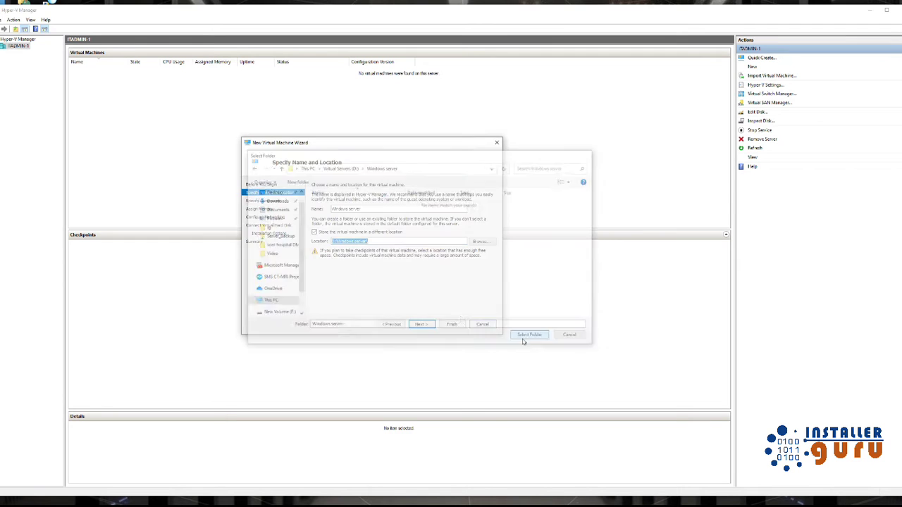
pyautogui.click(422, 324)
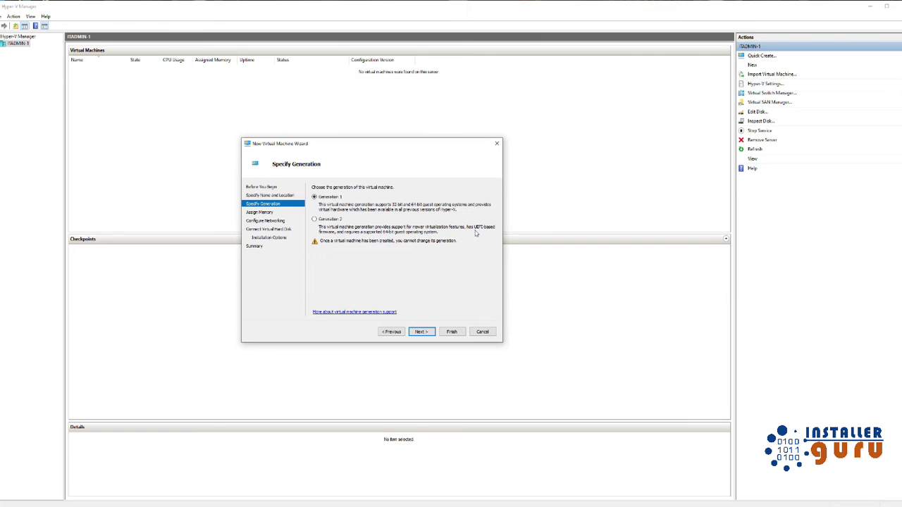
# Step: Choose Generation 2 for the virtual machine and advance to the memory page
pyautogui.click(315, 219)
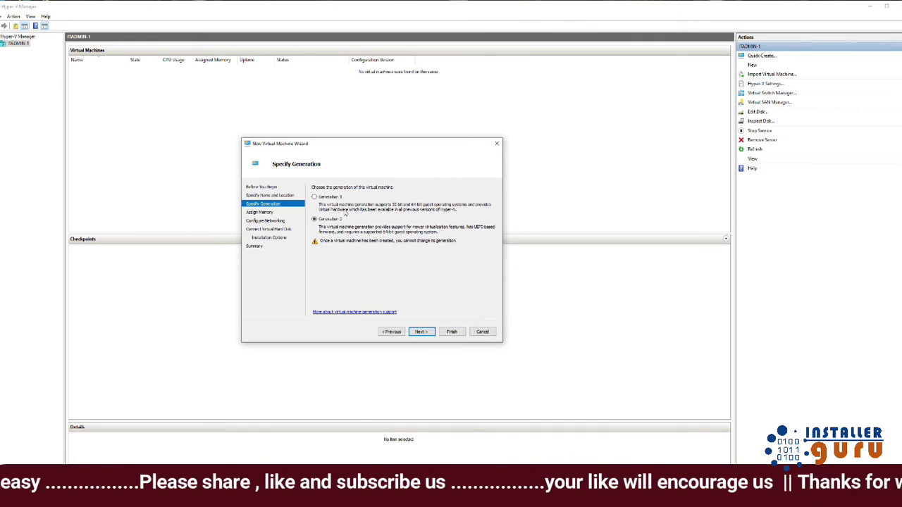
pyautogui.click(422, 332)
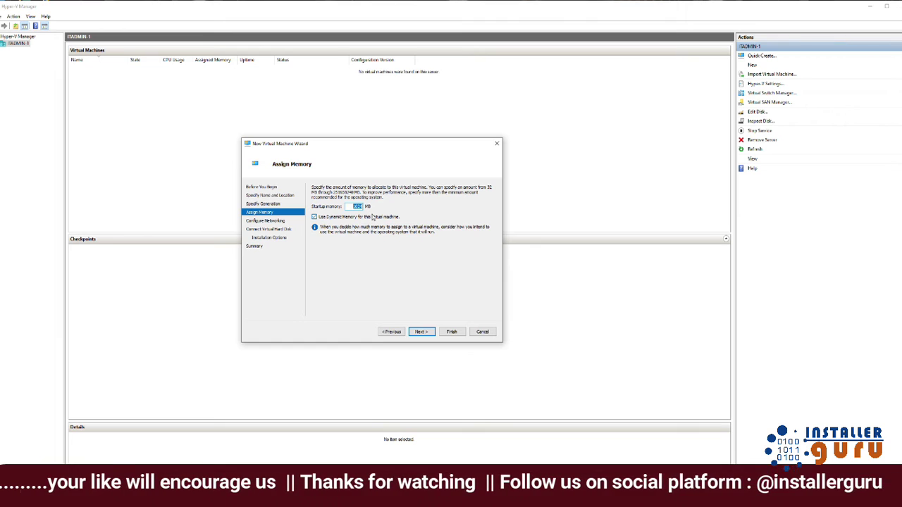
# Step: Enter 8192 MB startup memory, keeping Dynamic Memory enabled, and proceed
pyautogui.write('8')
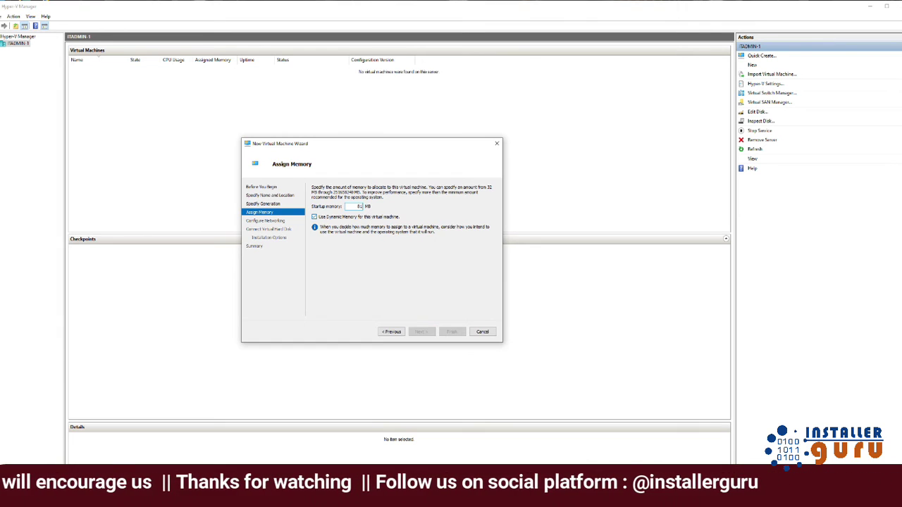
pyautogui.write('192')
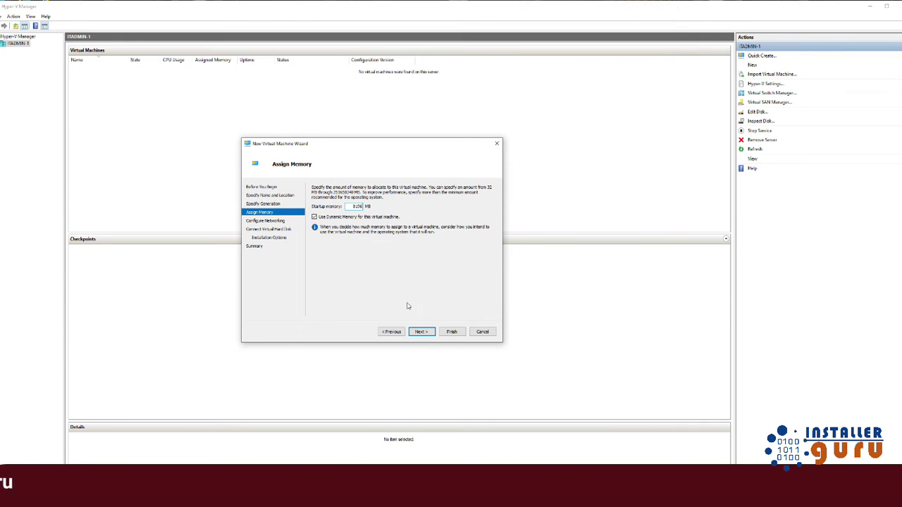
pyautogui.click(420, 331)
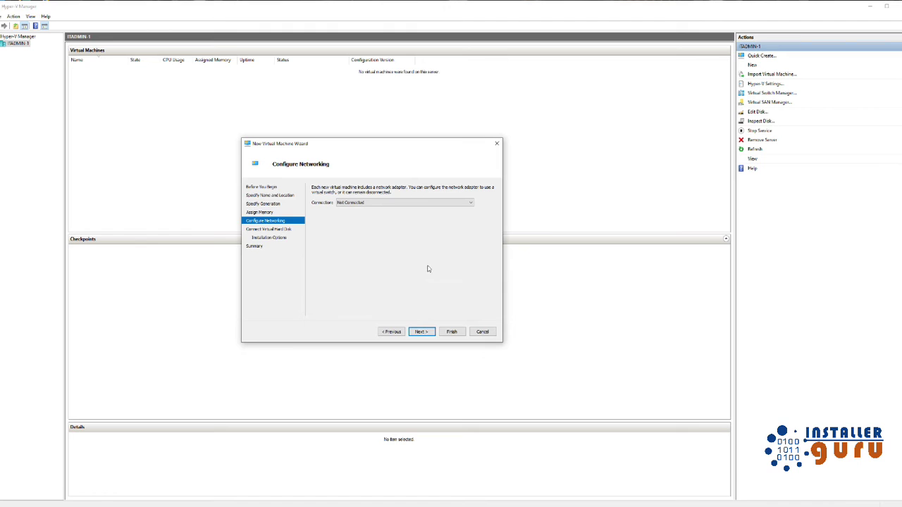
# Step: Set the network connection to Default Switch and move on to the virtual hard disk page
pyautogui.click(399, 203)
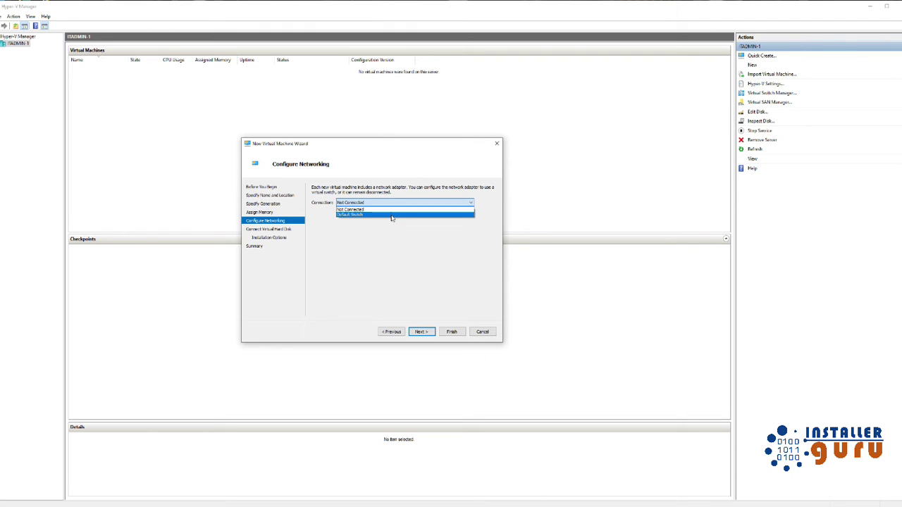
pyautogui.click(391, 215)
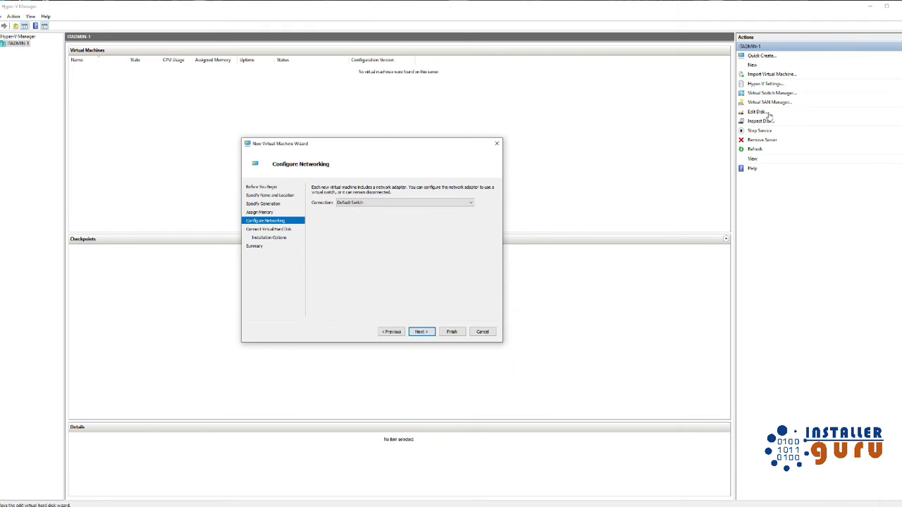
pyautogui.click(418, 331)
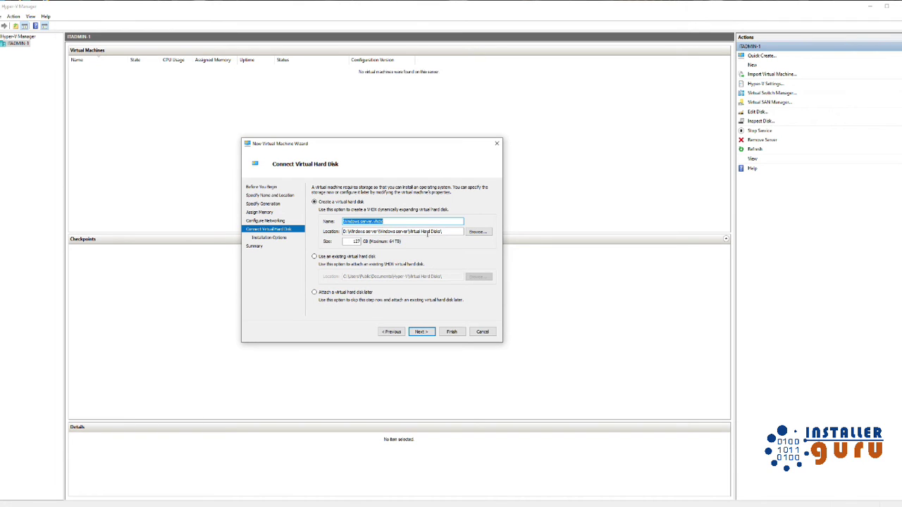
# Step: Keep the new virtual hard disk at 127 GB and select installing from a bootable image file
pyautogui.doubleClick(352, 241)
pyautogui.click(427, 332)
pyautogui.click(351, 214)
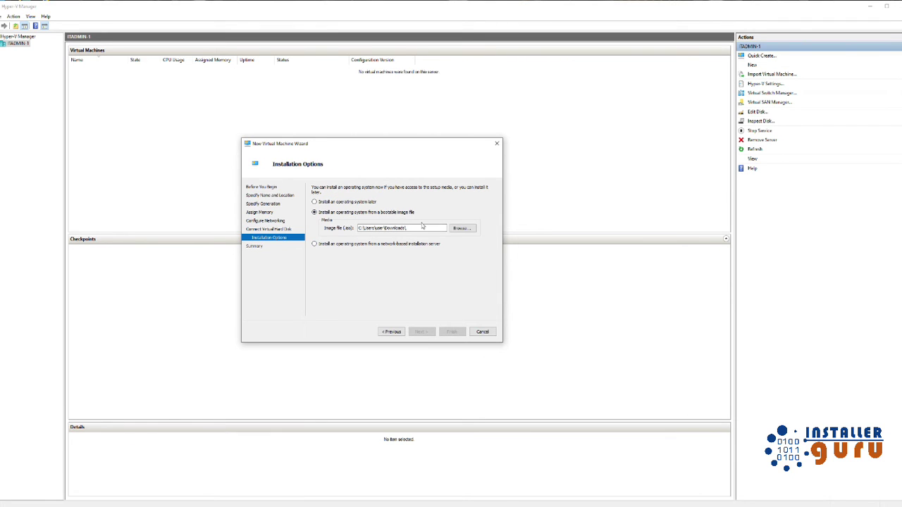
# Step: Choose the Windows Server 2012 R2 ISO from Downloads as the boot image and reach Summary
pyautogui.click(463, 229)
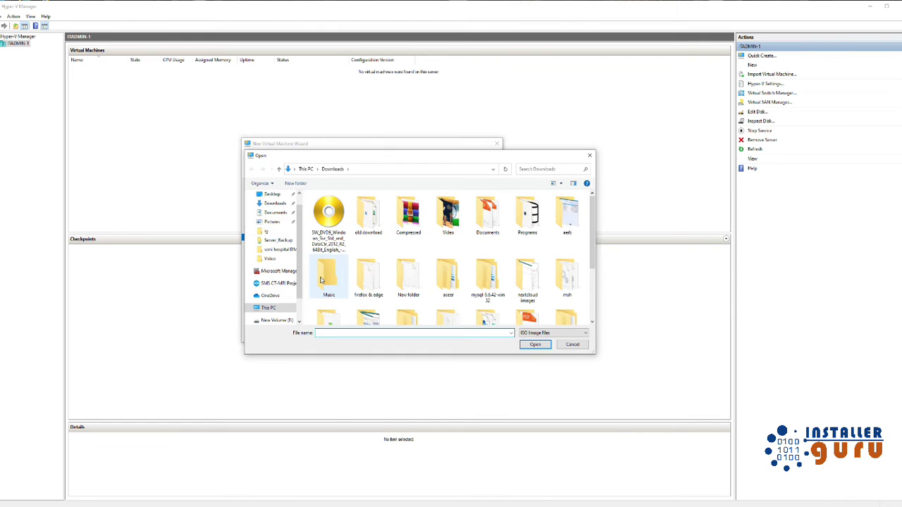
pyautogui.click(327, 240)
pyautogui.doubleClick(326, 240)
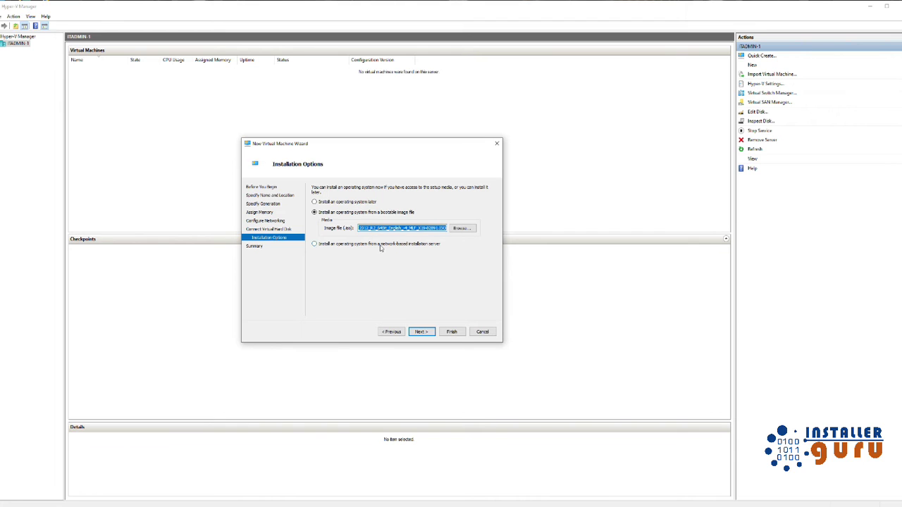
pyautogui.click(422, 332)
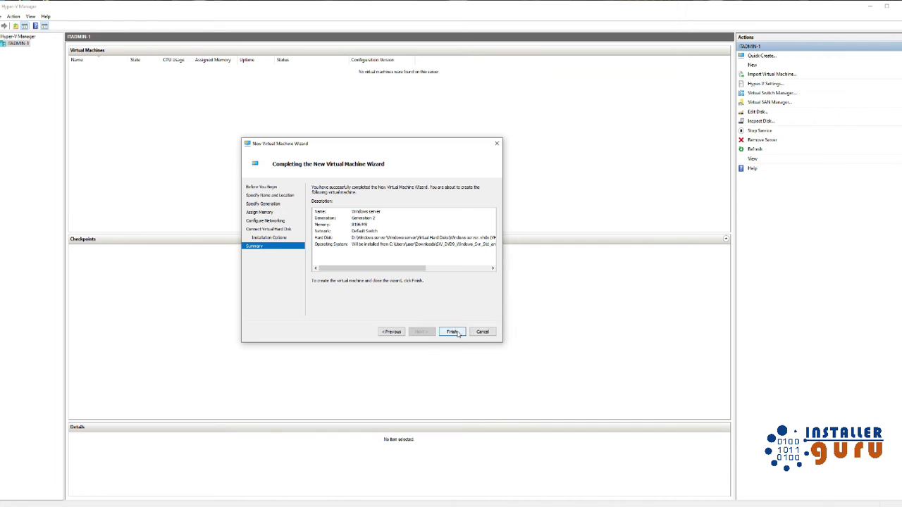
# Step: Finish creating the 'Windows server' VM and open its Settings window
pyautogui.click(452, 332)
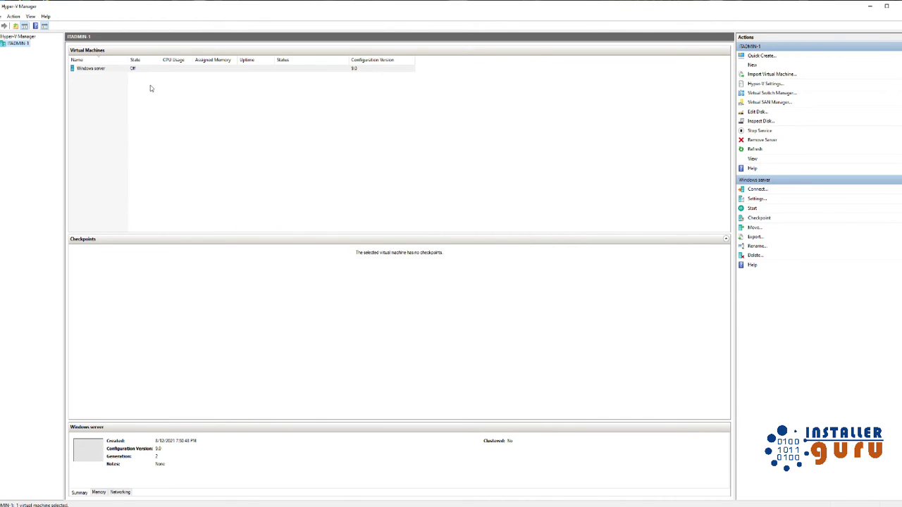
pyautogui.click(161, 70)
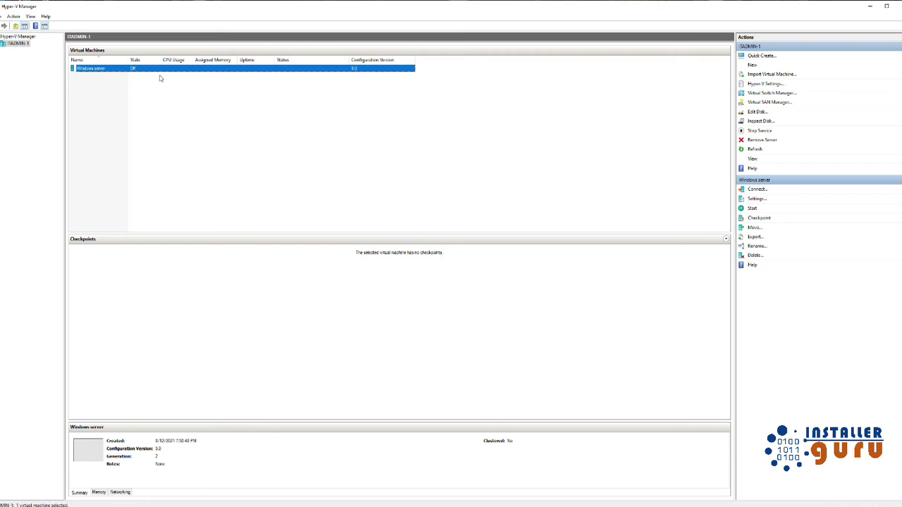
pyautogui.rightClick(104, 71)
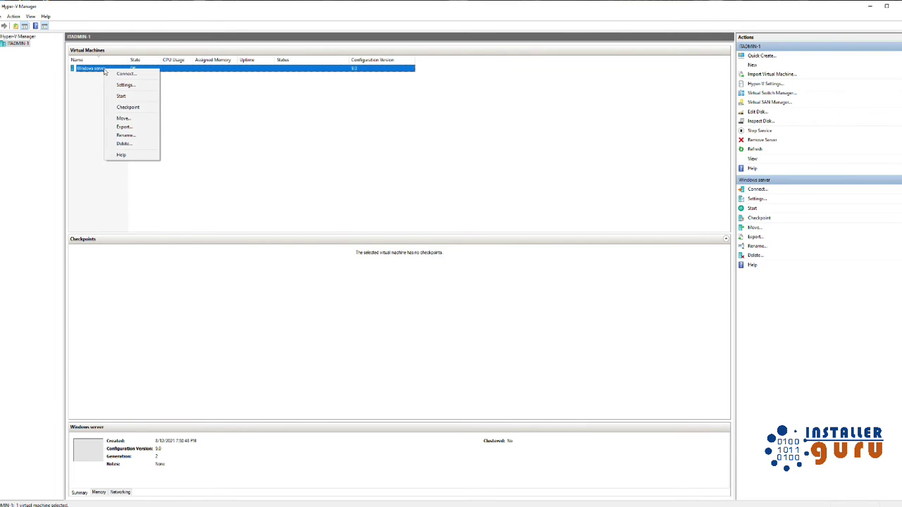
pyautogui.click(114, 85)
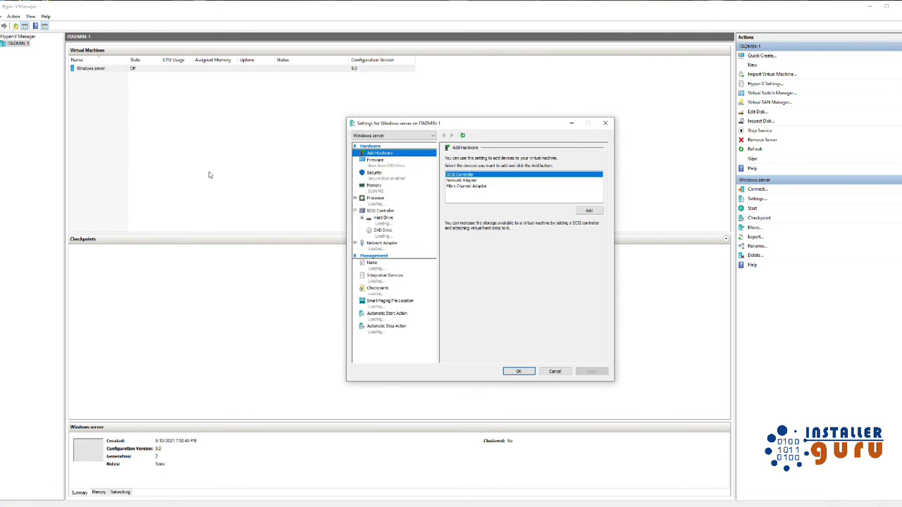
# Step: Reorder firmware boot to DVD Drive, Hard Drive, Network Adapter, then show the Security page
pyautogui.click(389, 167)
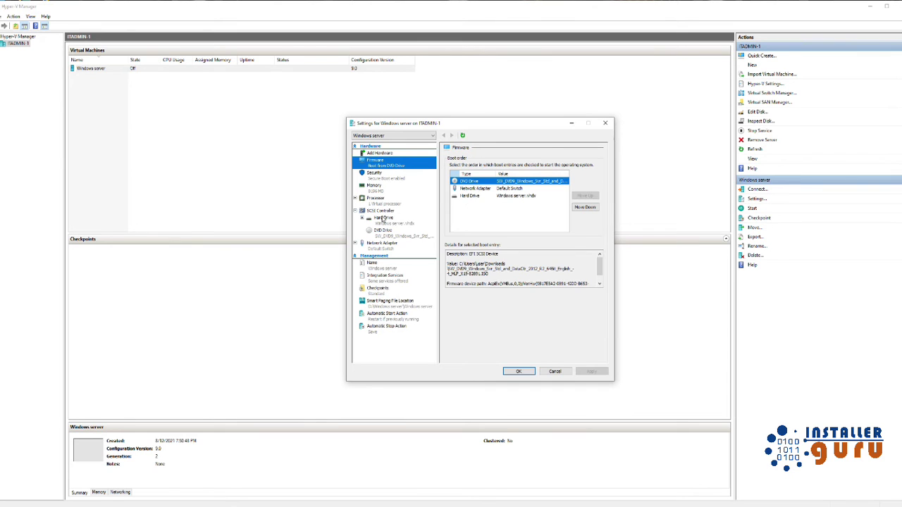
pyautogui.click(488, 191)
pyautogui.click(584, 207)
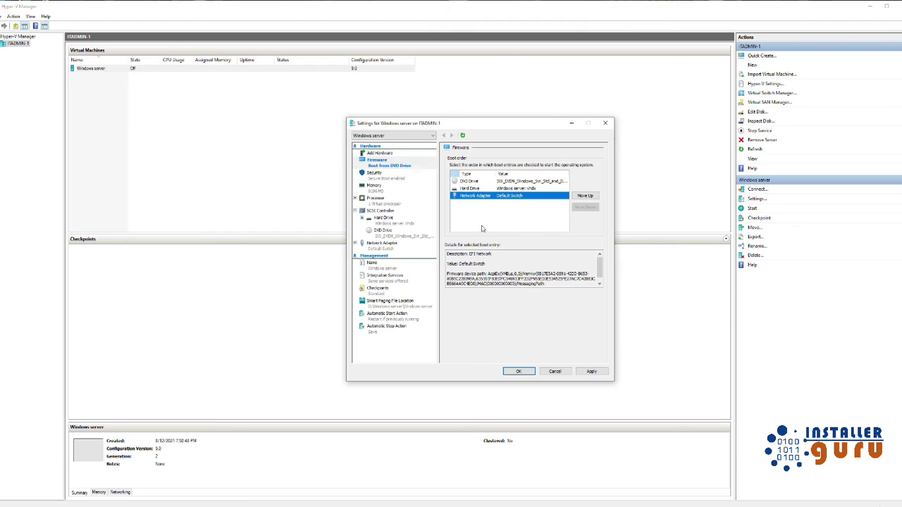
pyautogui.click(491, 190)
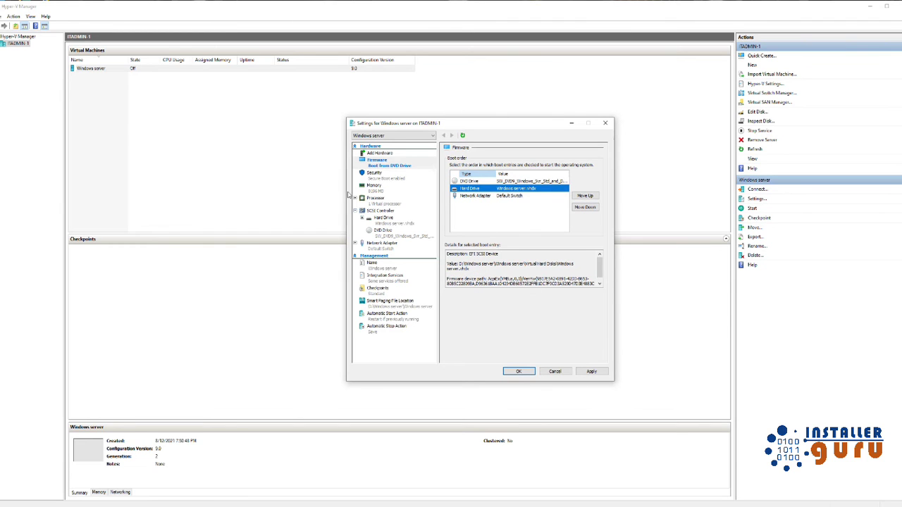
pyautogui.click(371, 176)
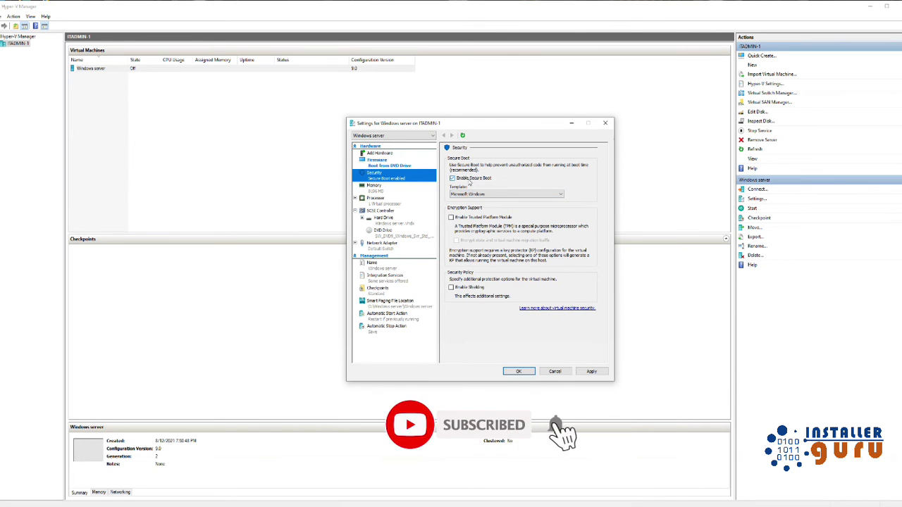
# Step: Disable Secure Boot and switch to the Memory page showing 8192 MB
pyautogui.click(468, 180)
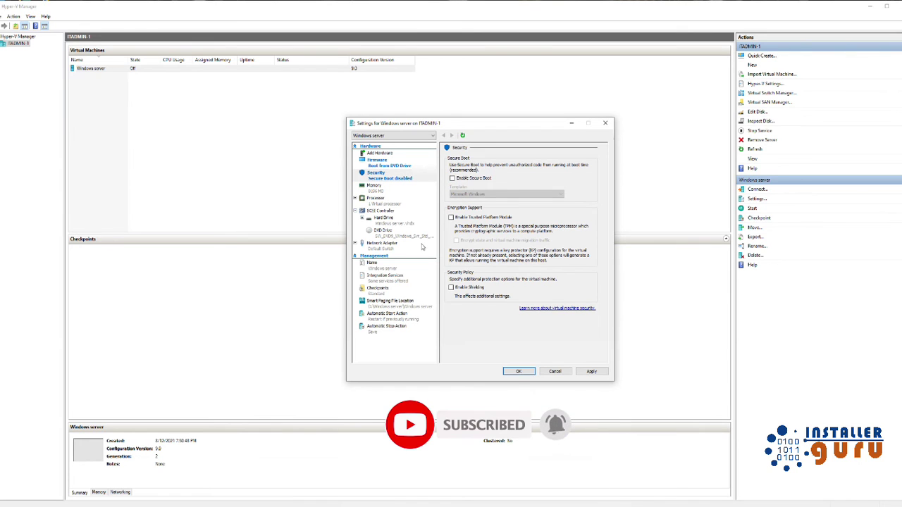
pyautogui.click(383, 190)
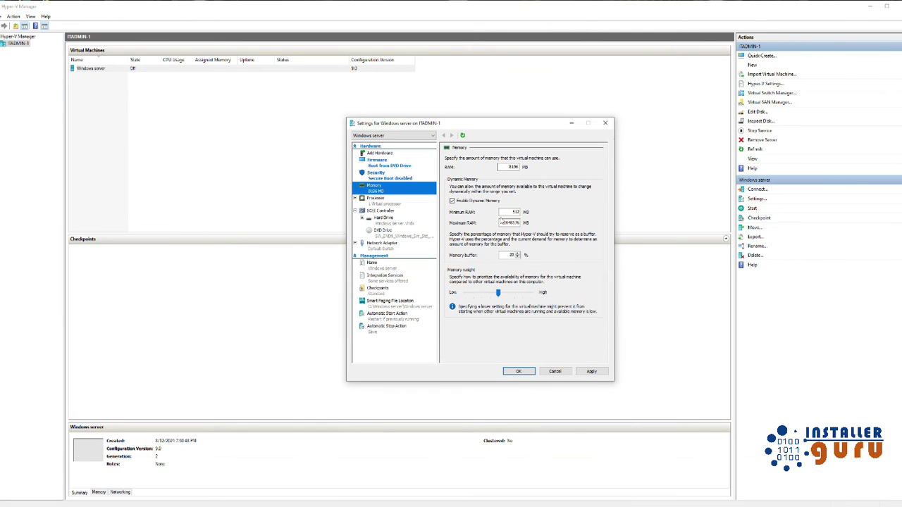
# Step: Set 4 virtual processors, review the drive, network and checkpoint pages, and apply with OK
pyautogui.click(380, 201)
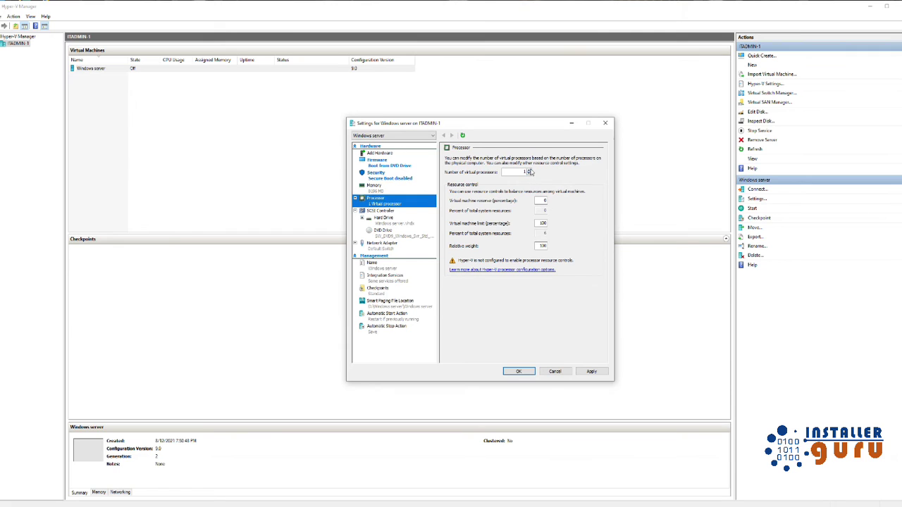
pyautogui.click(529, 170)
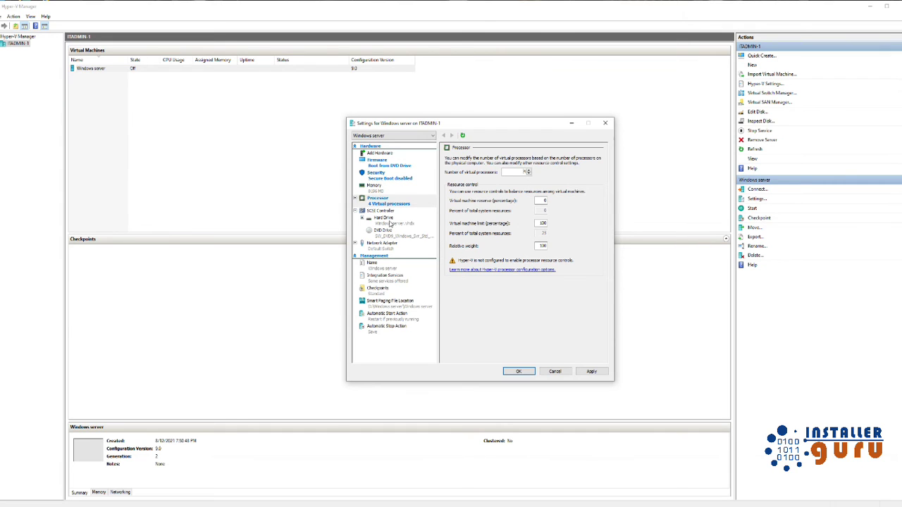
pyautogui.click(389, 221)
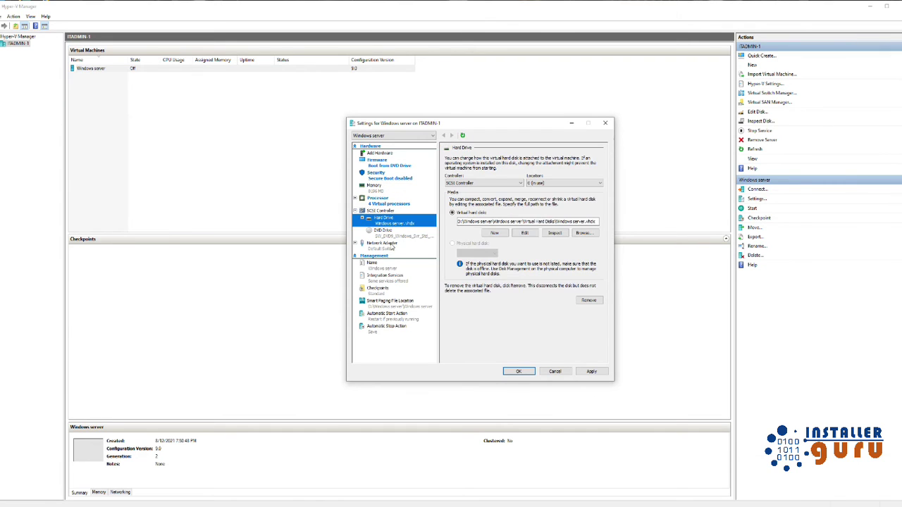
pyautogui.click(395, 244)
pyautogui.click(398, 235)
pyautogui.click(396, 245)
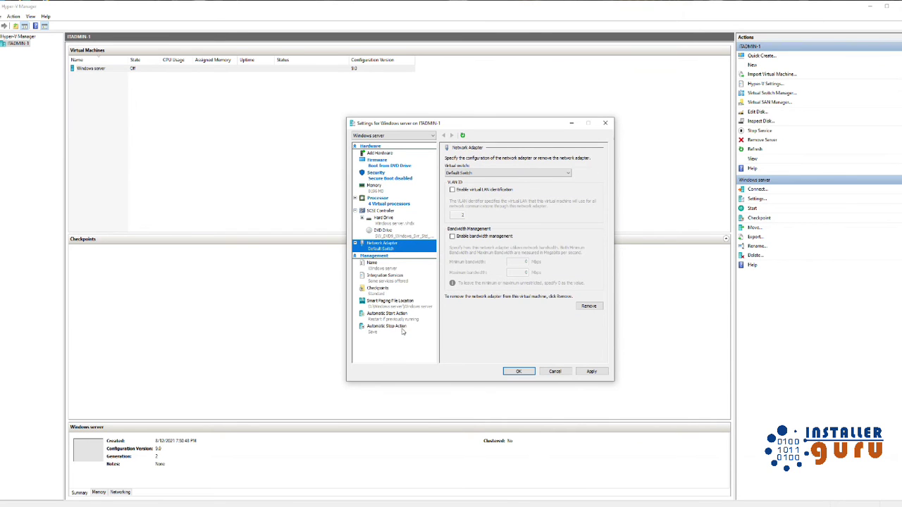
pyautogui.click(376, 289)
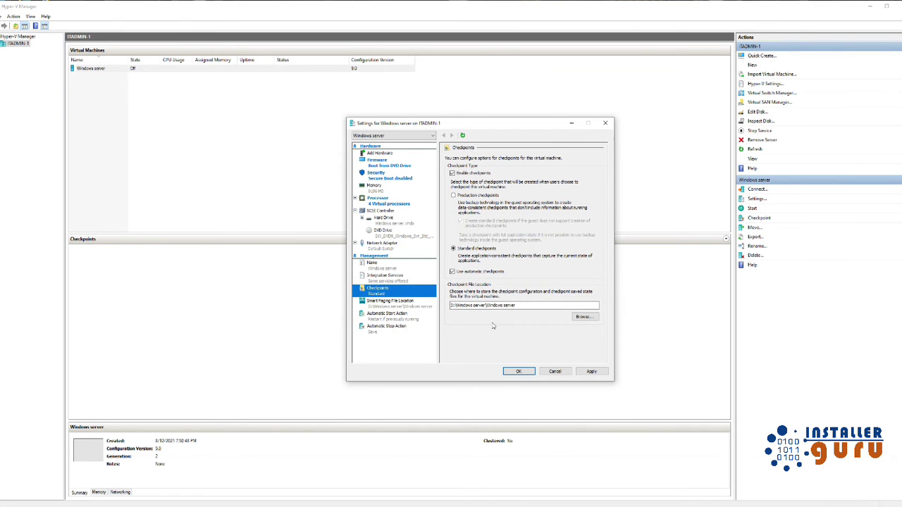
pyautogui.click(404, 308)
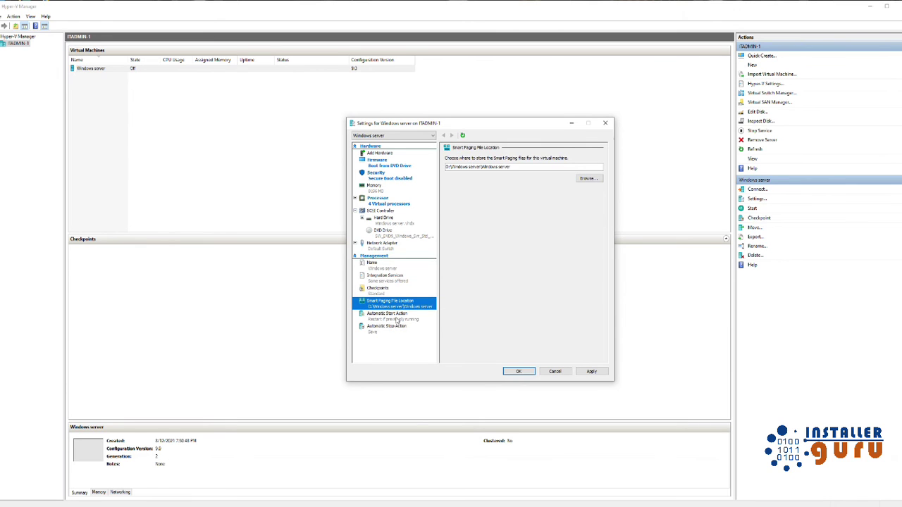
pyautogui.click(396, 317)
pyautogui.click(393, 292)
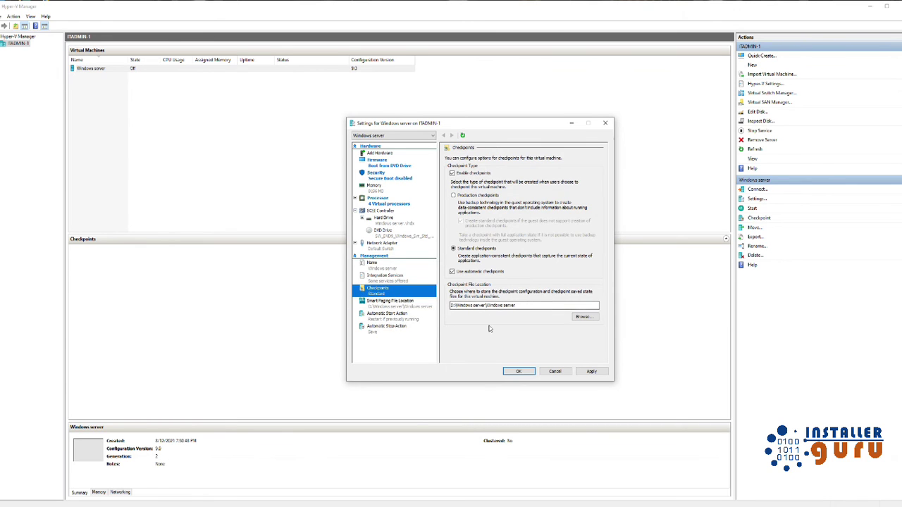
pyautogui.click(520, 371)
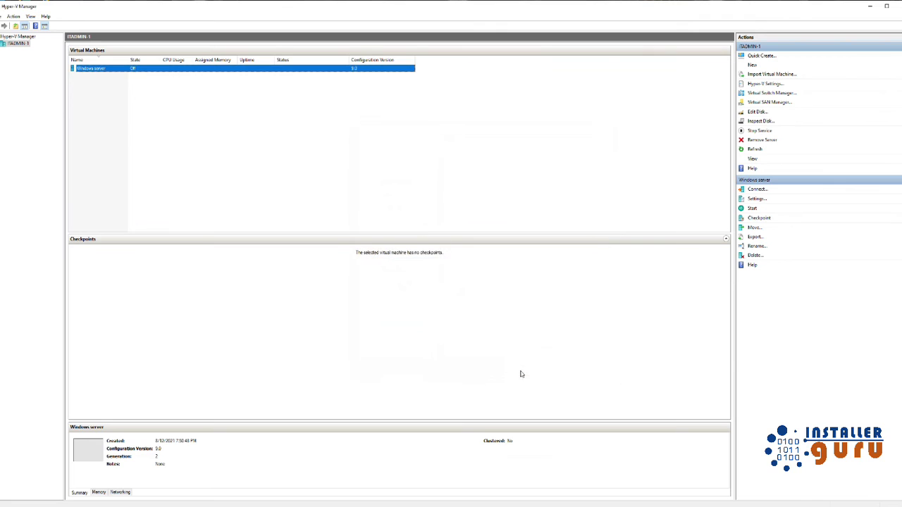
# Step: Connect to the Windows server VM, power it on and boot from the installation DVD
pyautogui.rightClick(137, 69)
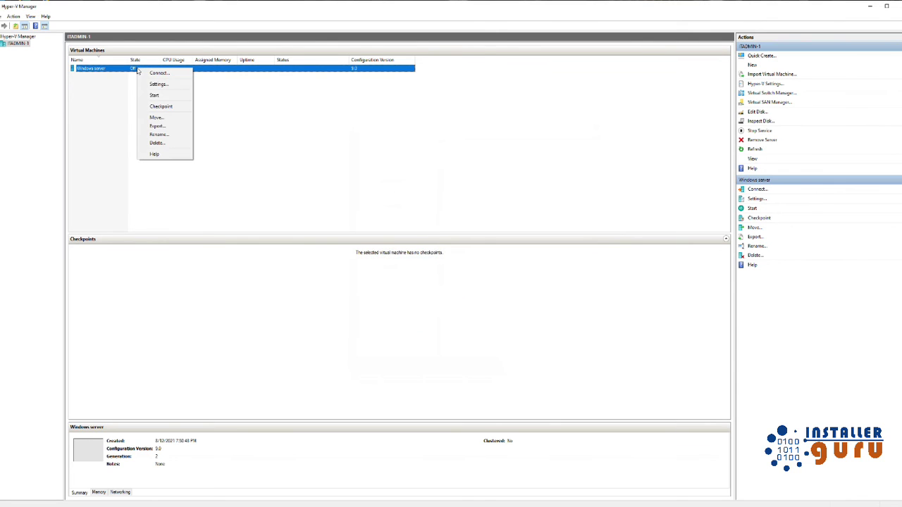
pyautogui.click(158, 72)
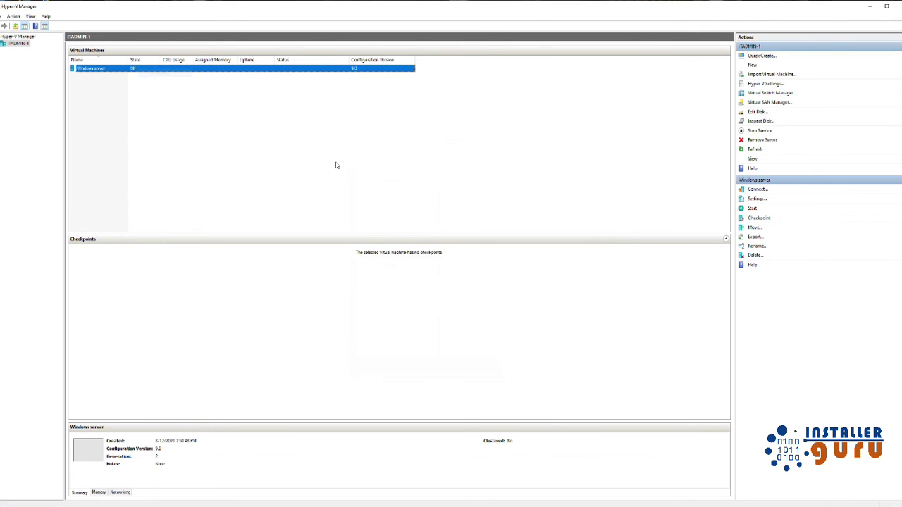
pyautogui.click(230, 150)
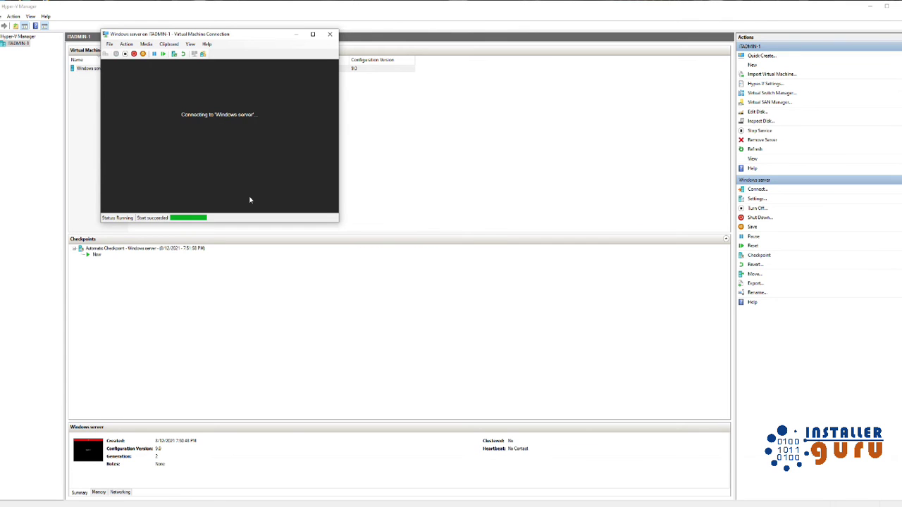
pyautogui.press('Return')
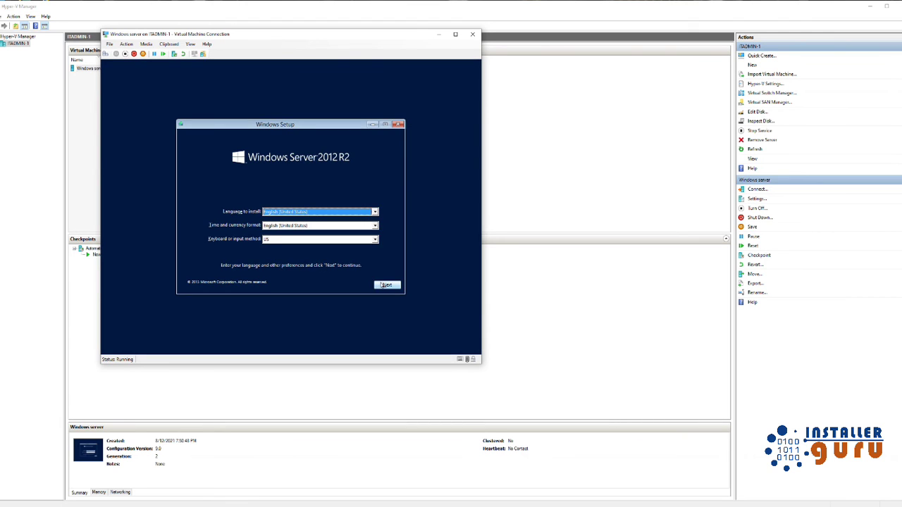
# Step: Start Windows Server 2012 R2 setup choosing Standard (Server with a GUI)
pyautogui.click(386, 284)
pyautogui.click(297, 211)
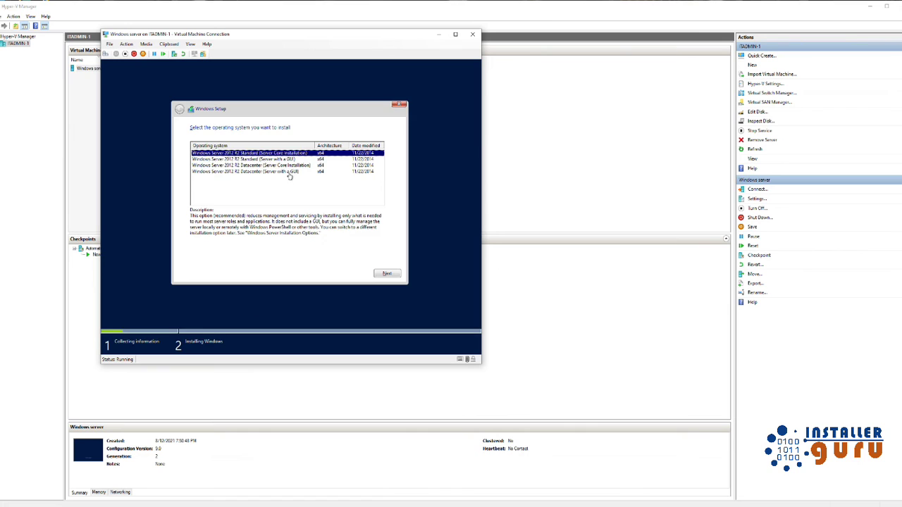
pyautogui.click(260, 161)
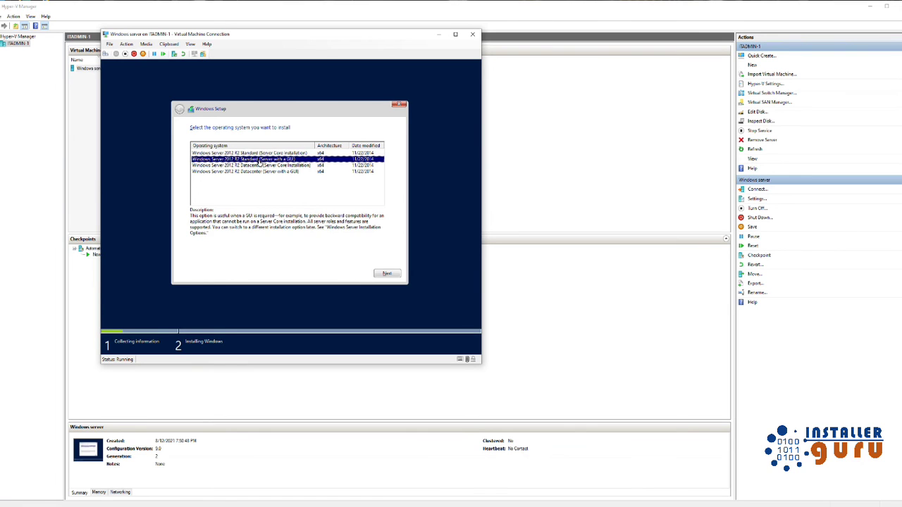
pyautogui.click(386, 274)
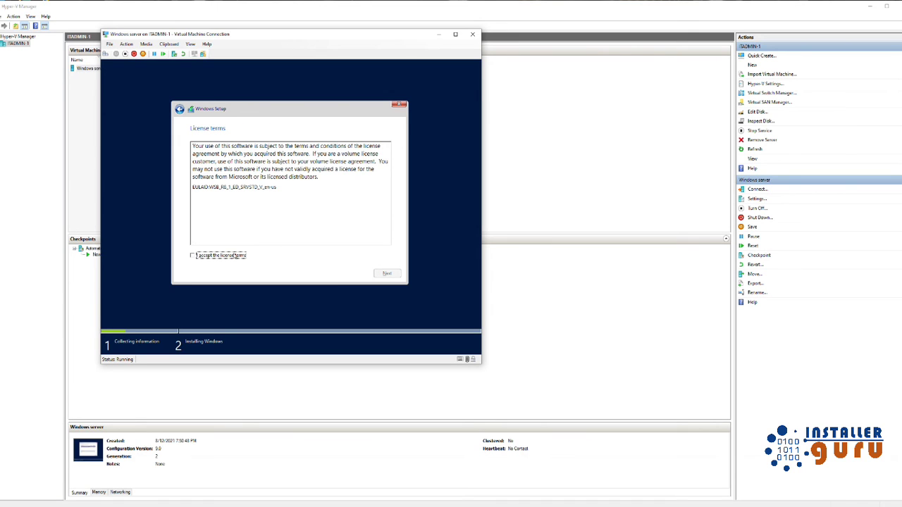
# Step: Accept the licence terms and choose a Custom installation
pyautogui.click(192, 255)
pyautogui.click(386, 274)
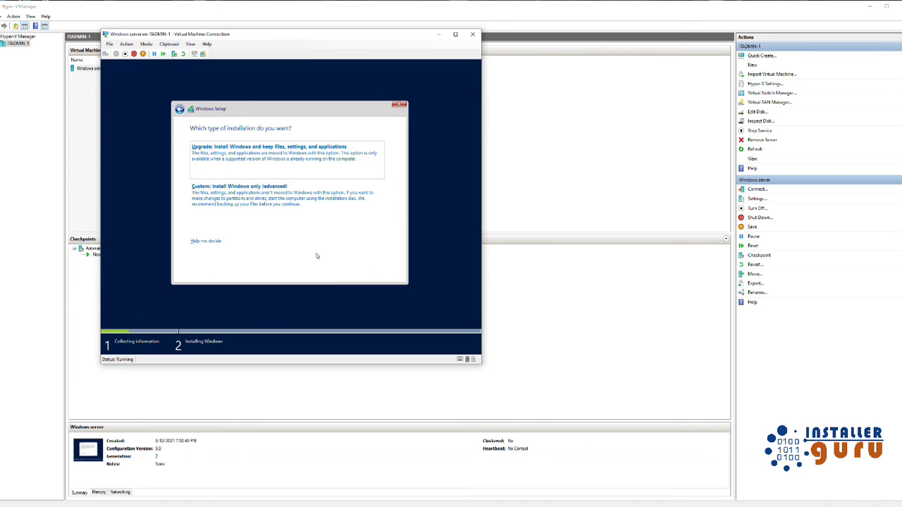
pyautogui.click(246, 201)
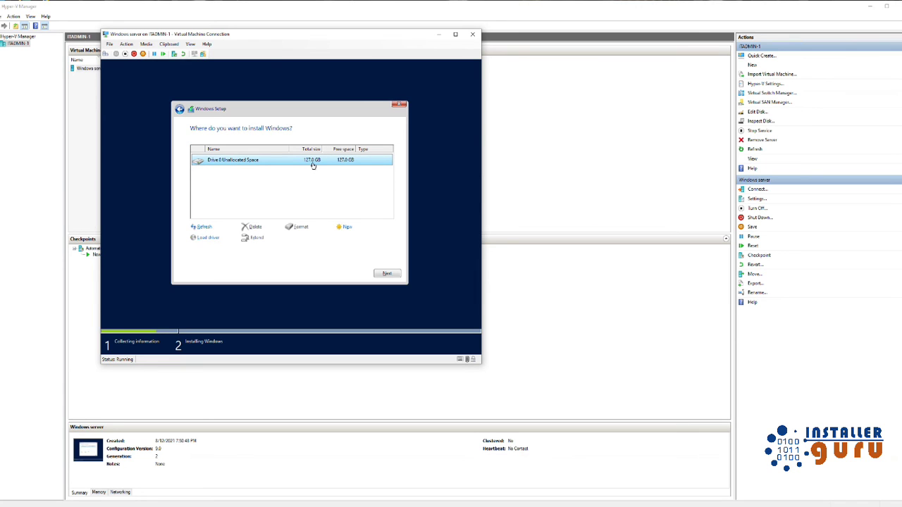
# Step: Create a partition at the suggested size and install onto the 126.5 GB primary partition
pyautogui.click(346, 227)
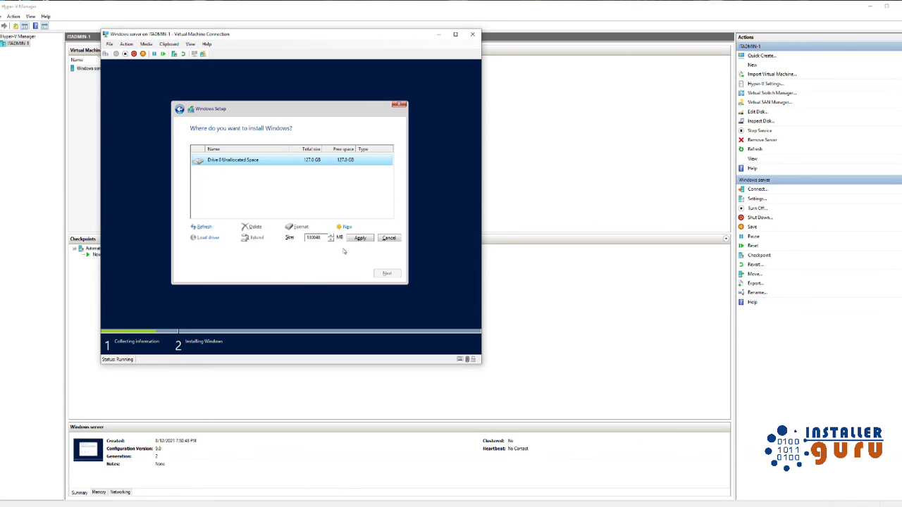
pyautogui.click(358, 240)
pyautogui.click(341, 238)
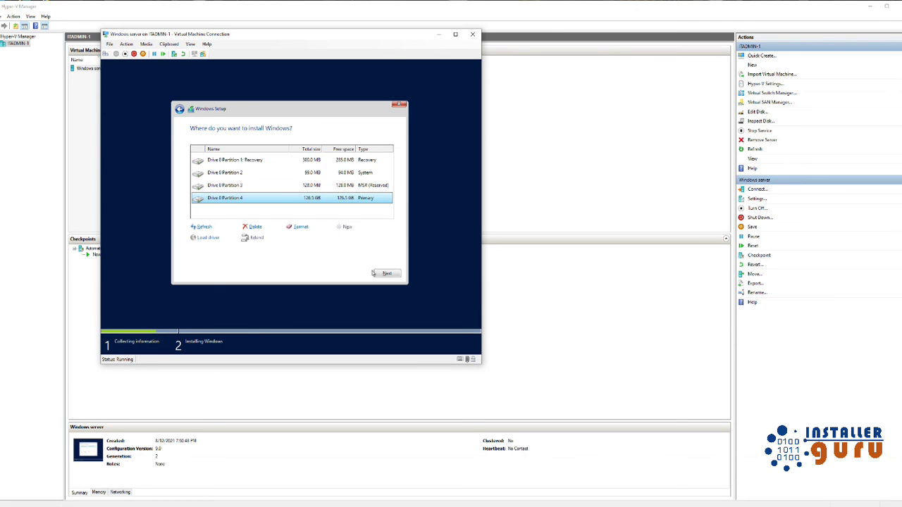
pyautogui.click(373, 273)
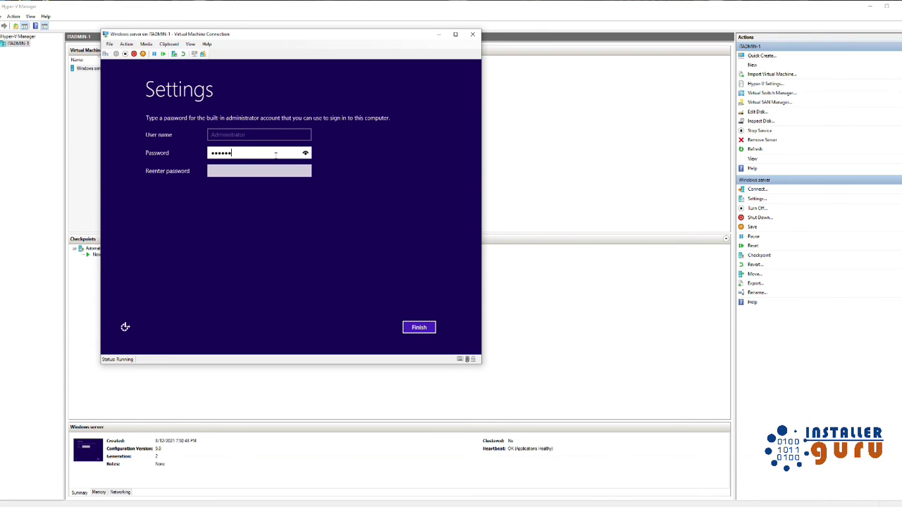
# Step: Enter and confirm the Administrator password, finish setup, and minimize the VM window
pyautogui.write('d')
pyautogui.press('Tab')
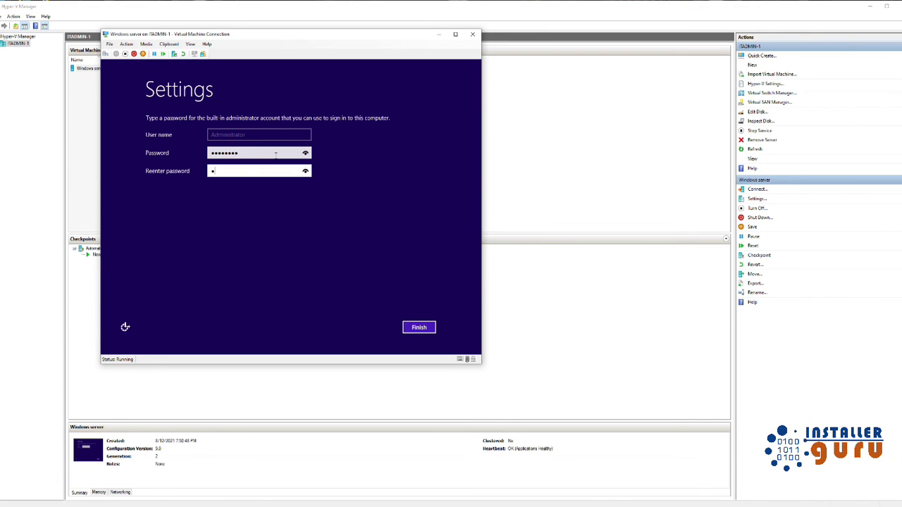
pyautogui.write('Password')
pyautogui.press('Return')
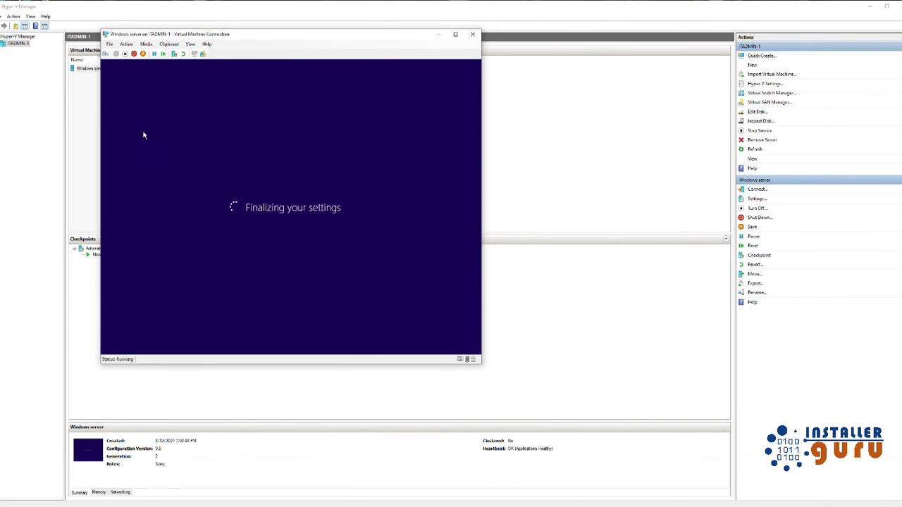
pyautogui.click(438, 34)
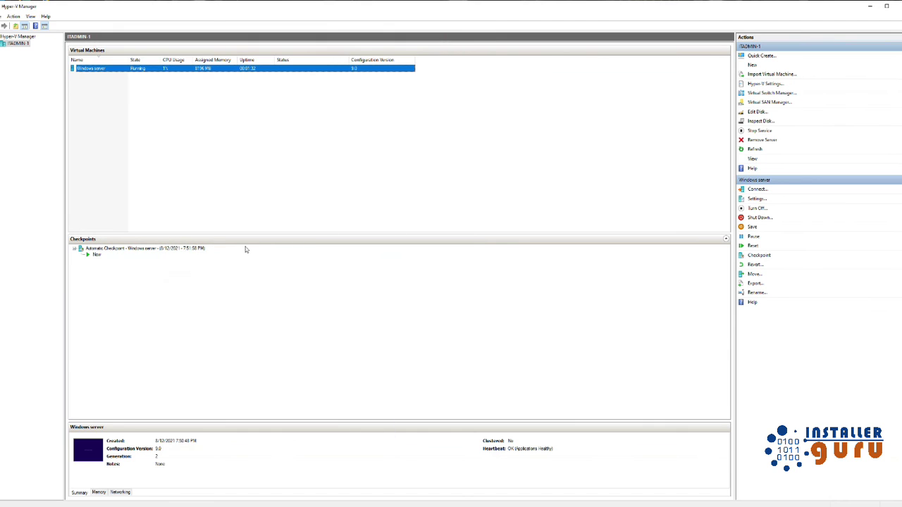
# Step: In File Explorer, open Virtual Servers (D:) > Windows server > Windows server > Snapshots
pyautogui.click(247, 294)
pyautogui.press('super+e')
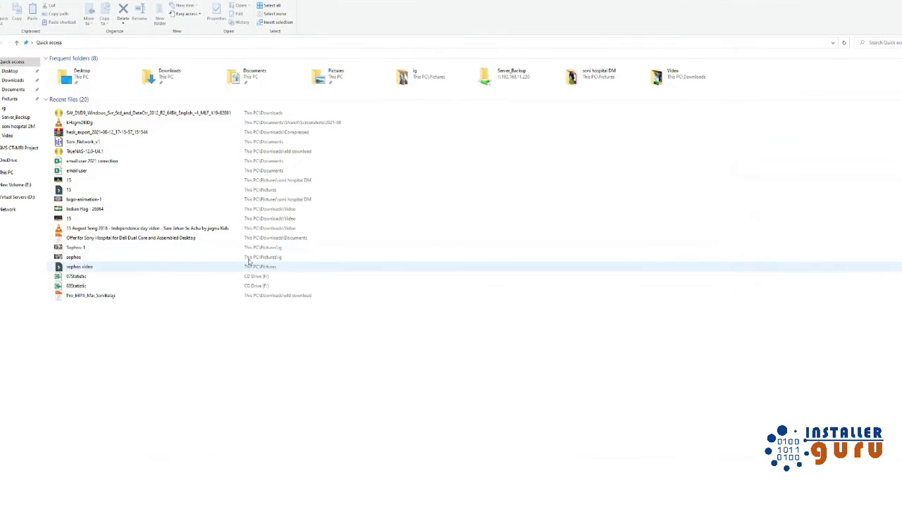
pyautogui.click(7, 172)
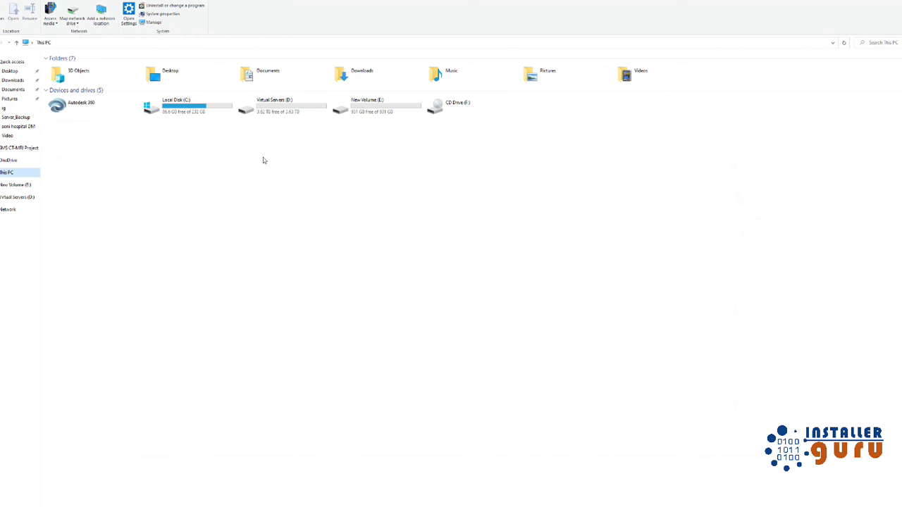
pyautogui.doubleClick(262, 107)
pyautogui.doubleClick(66, 78)
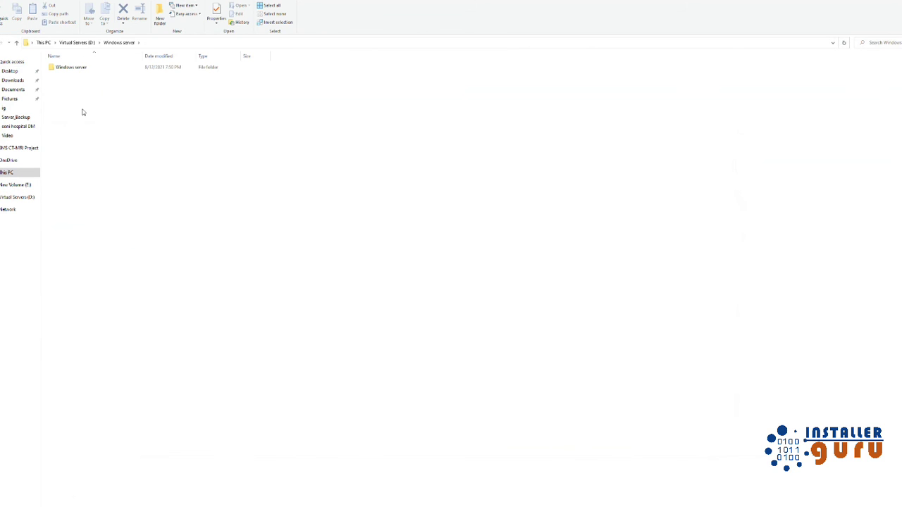
pyautogui.doubleClick(75, 68)
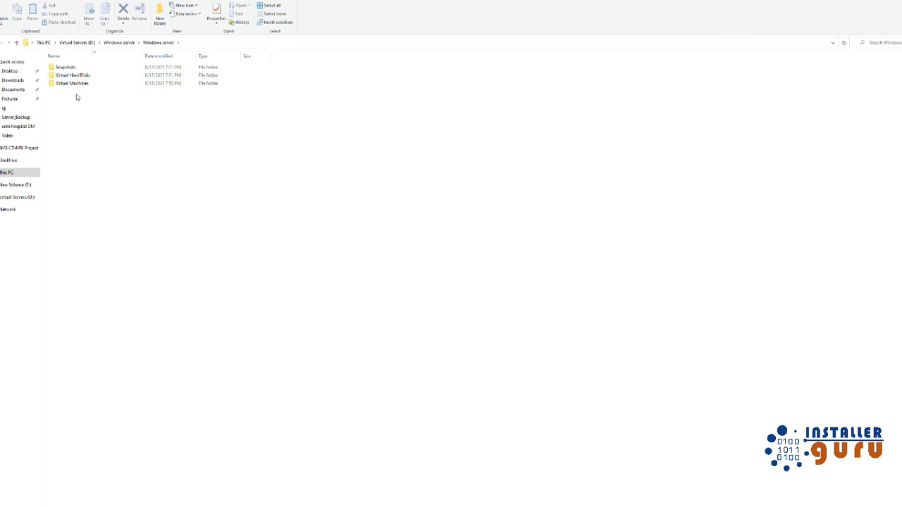
pyautogui.doubleClick(66, 67)
# Step: Browse the Virtual Hard Disks and Virtual Machines folders, then return to the D: drive
pyautogui.click(159, 42)
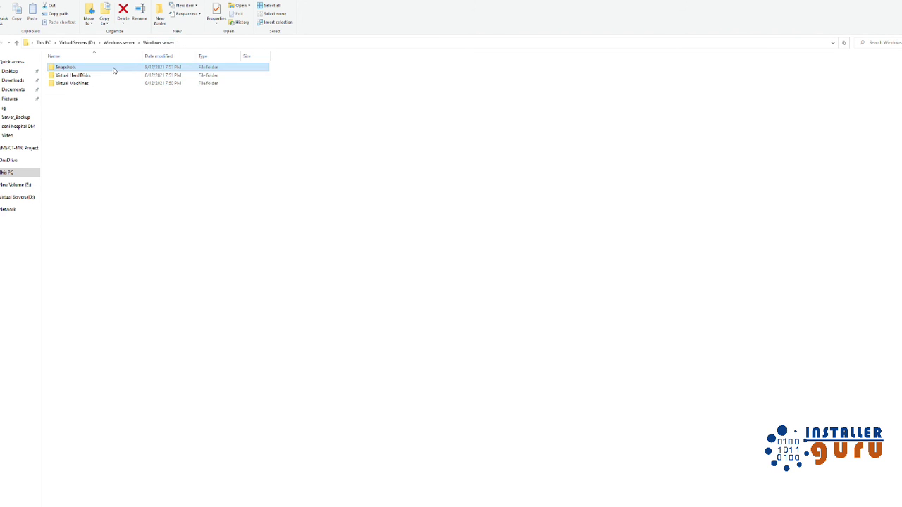
pyautogui.doubleClick(92, 76)
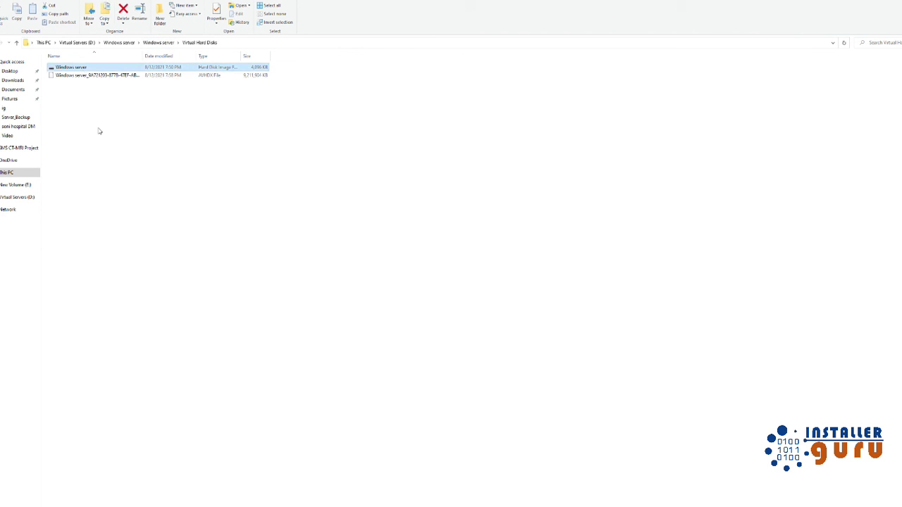
pyautogui.click(158, 42)
pyautogui.doubleClick(90, 83)
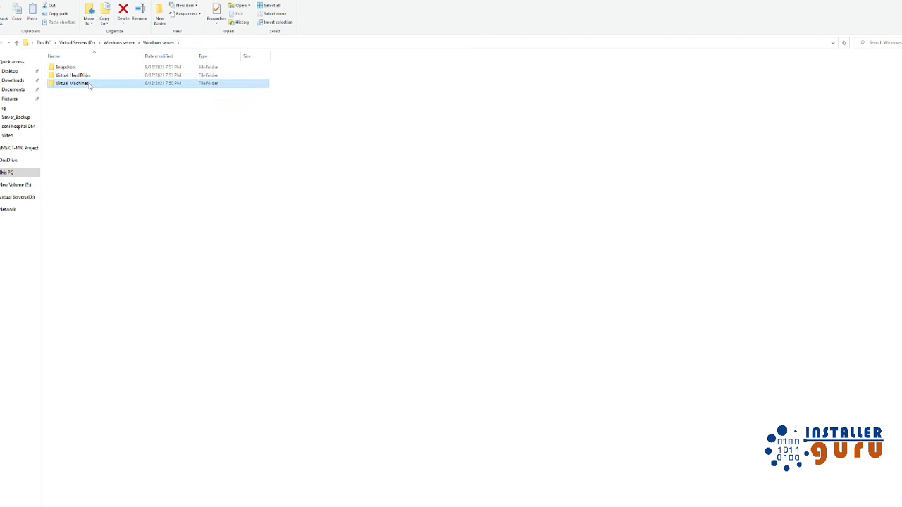
pyautogui.doubleClick(90, 69)
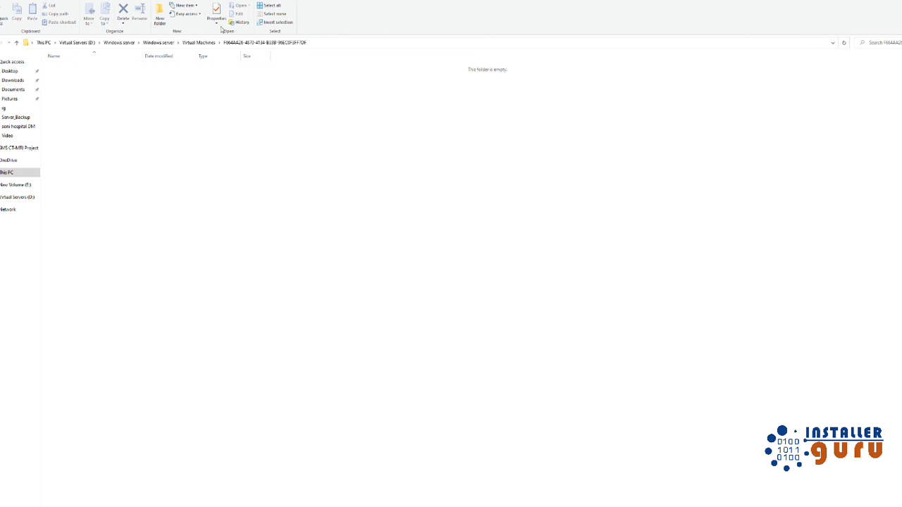
pyautogui.click(199, 42)
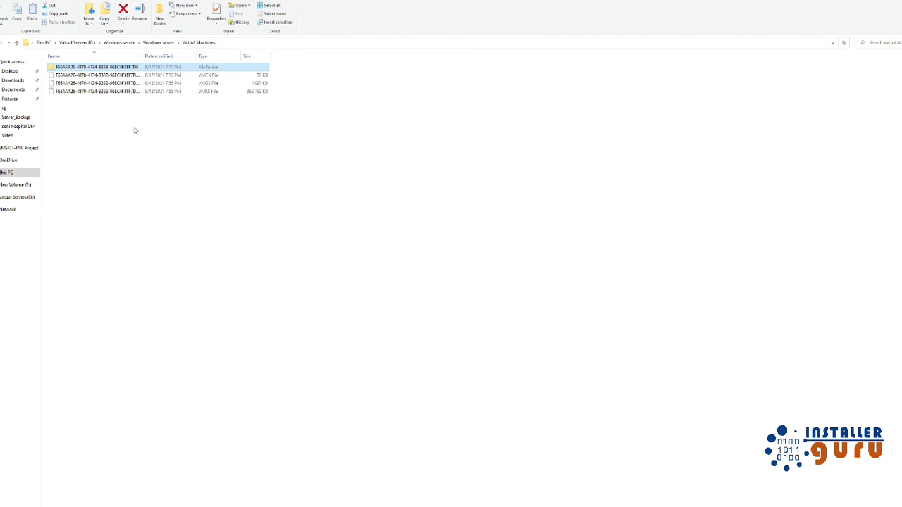
pyautogui.click(157, 43)
pyautogui.click(120, 44)
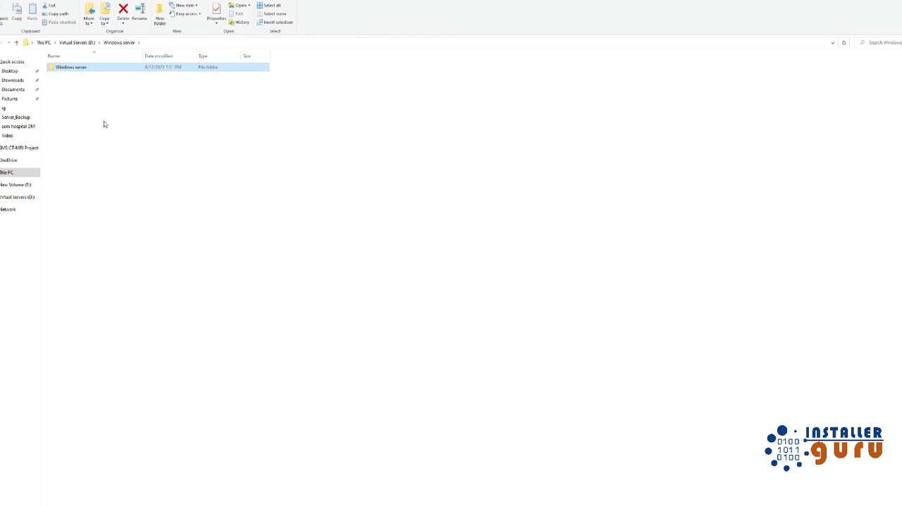
pyautogui.click(77, 42)
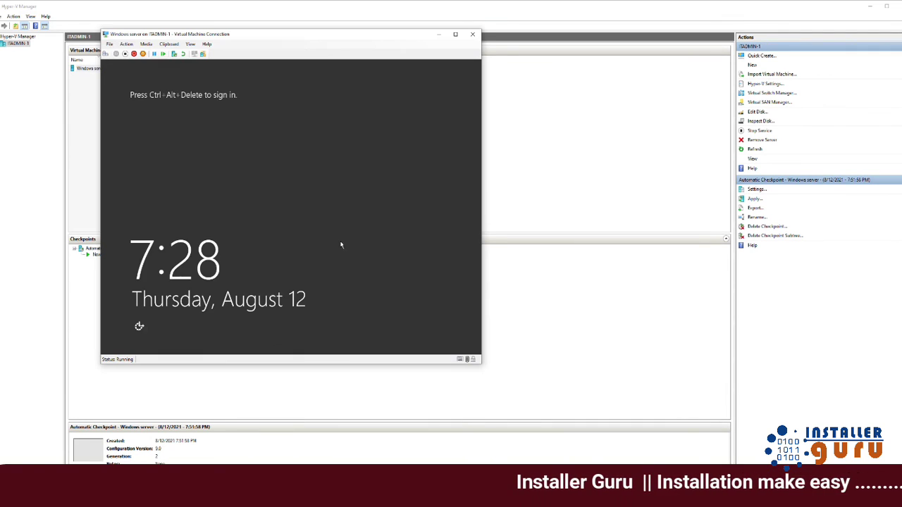
# Step: Sign in as Administrator via Ctrl+Alt+Delete with the password and allow network discovery
pyautogui.click(127, 44)
pyautogui.click(141, 62)
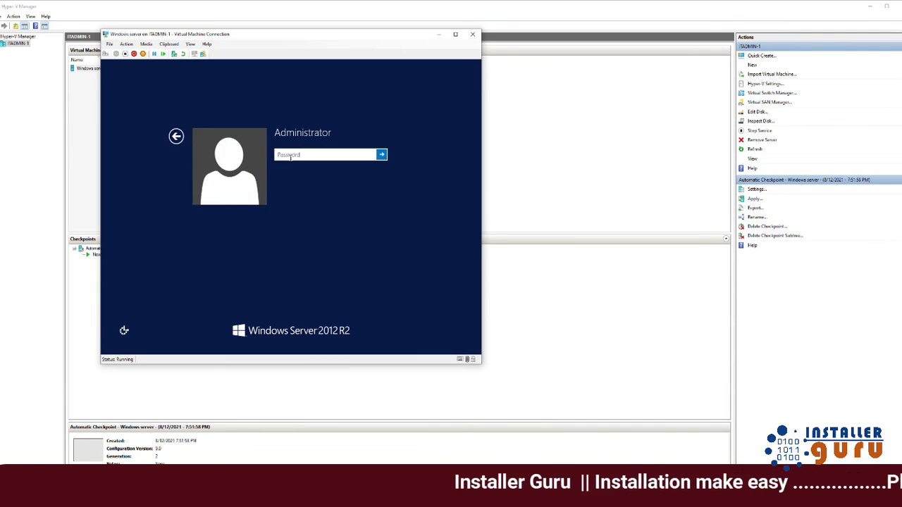
pyautogui.write('12345')
pyautogui.press('Return')
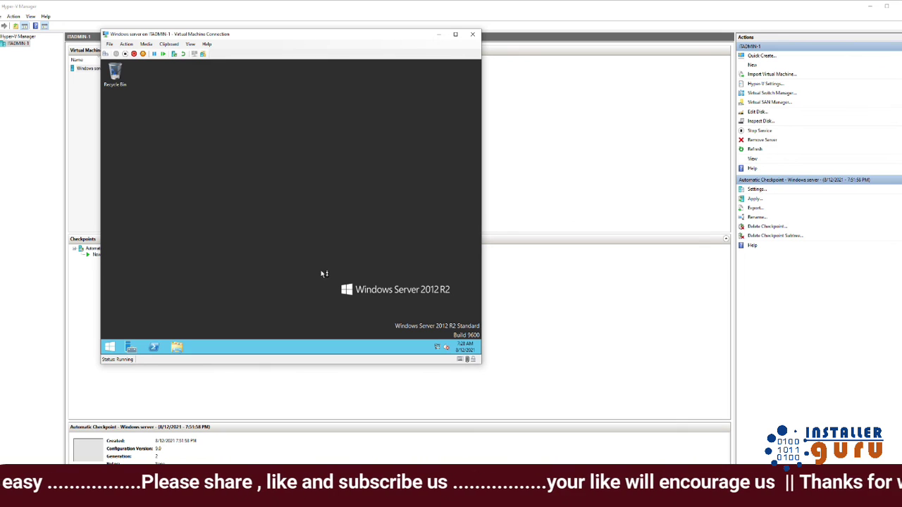
pyautogui.click(414, 206)
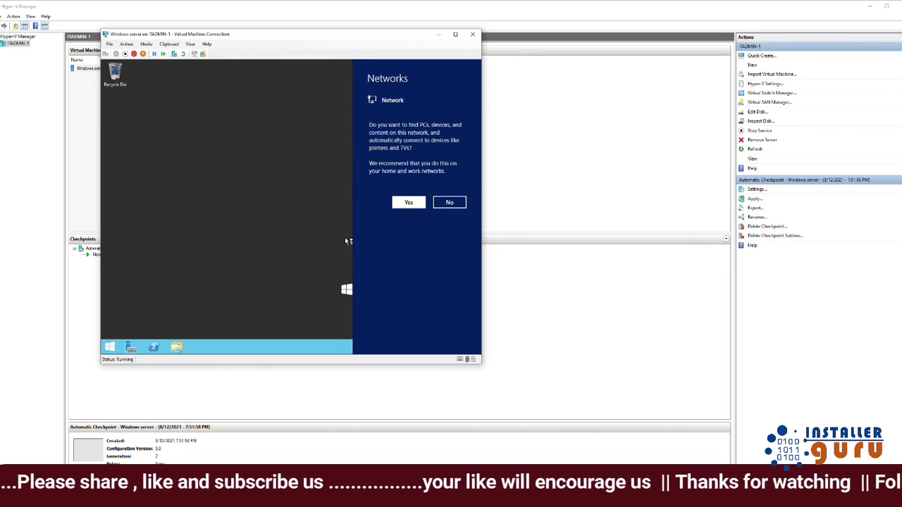